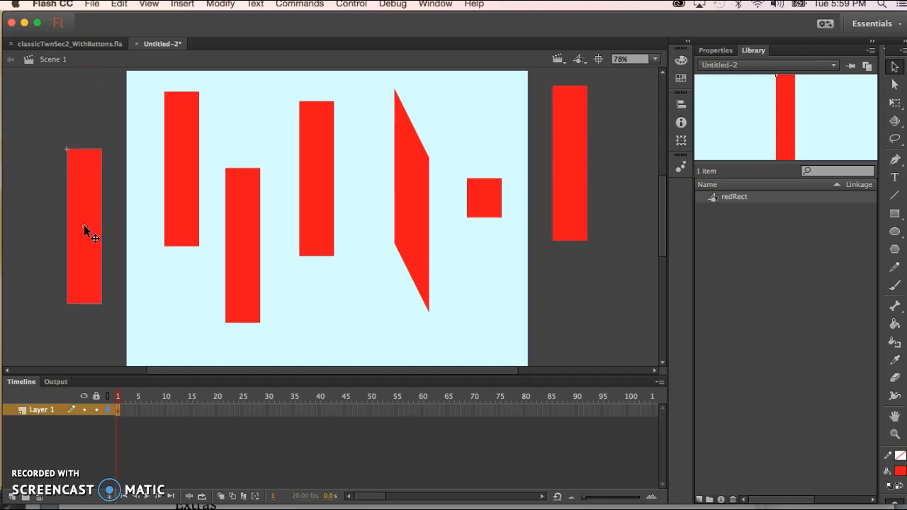
Step: Replace the redRect instance right of the stage with a fresh one from the library
left_click(585, 318)
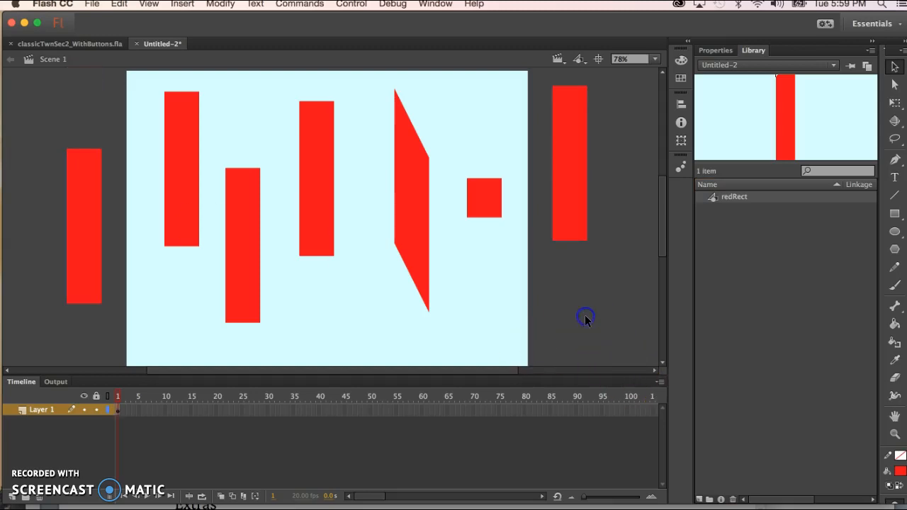
left_click(558, 163)
key("Delete")
left_click_drag(716, 198, 564, 173)
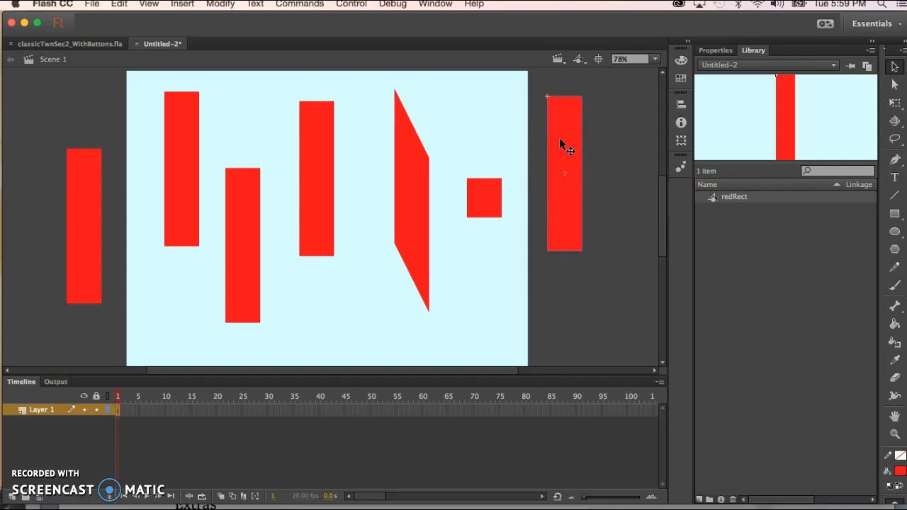
Step: Widen the new redRect instance into a large, nearly square block with Free Transform and move it slightly down
key("q")
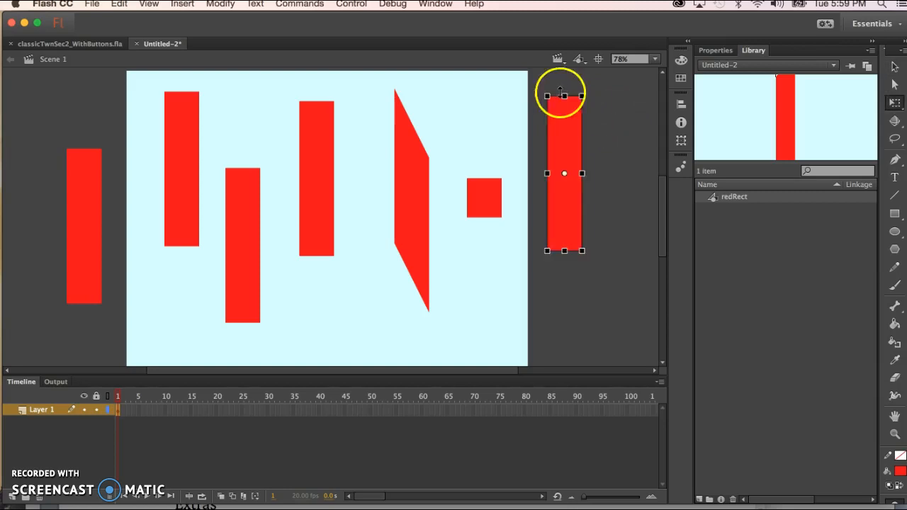
left_click_drag(582, 174, 628, 173)
left_click_drag(533, 140, 553, 140)
left_click(560, 311)
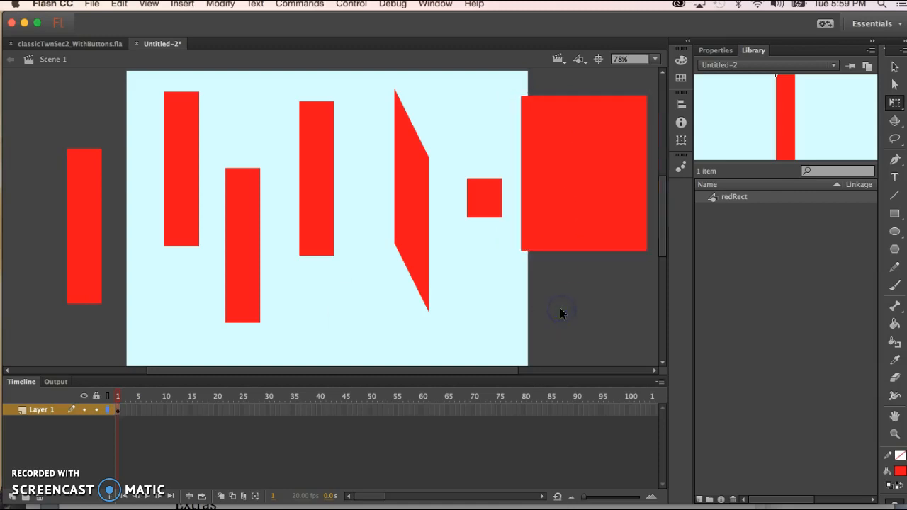
left_click_drag(572, 171, 572, 210)
left_click(555, 97)
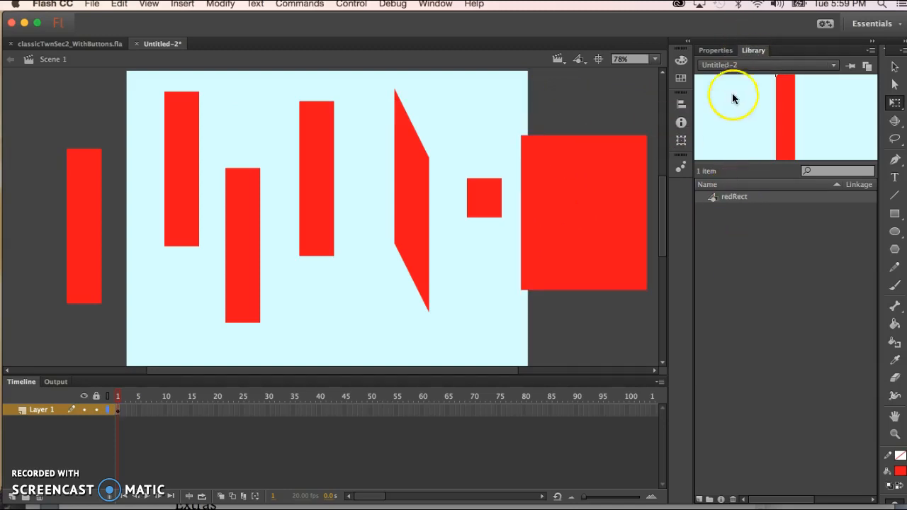
Step: Open the redRect symbol from the library to view its editing mode and return to Scene 1
double_click(713, 198)
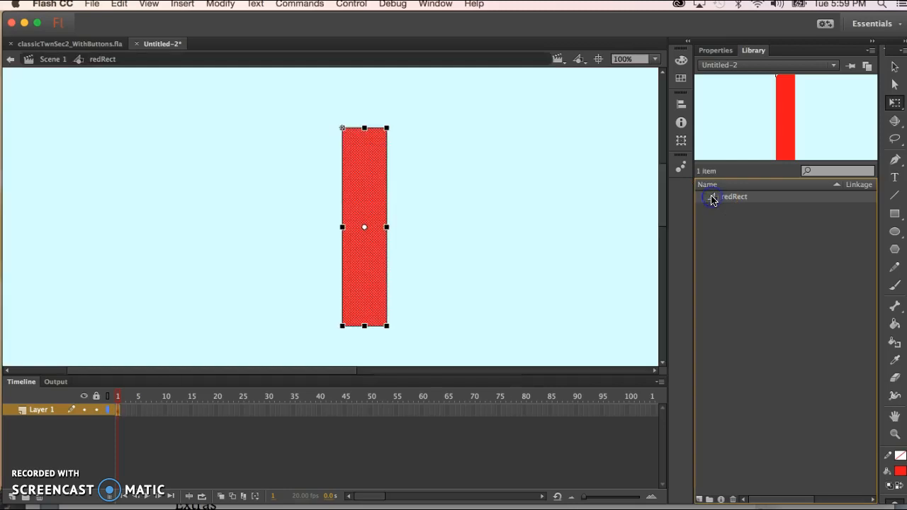
left_click(454, 187)
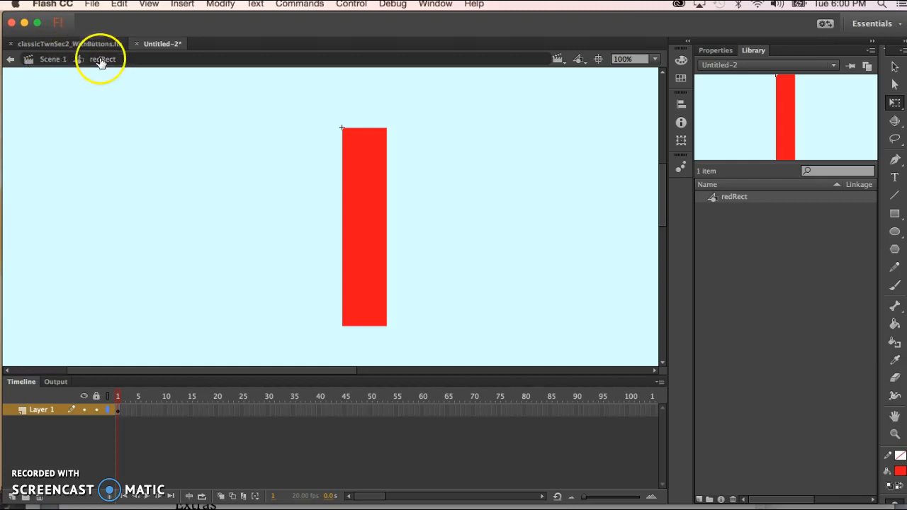
left_click(11, 62)
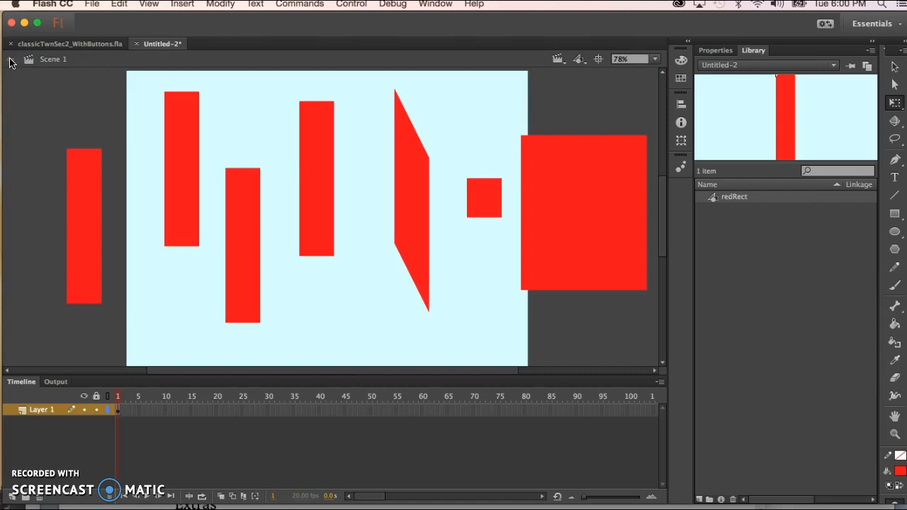
Step: Open the redRect symbol for editing again, select its rectangle and display the shape's properties
double_click(713, 201)
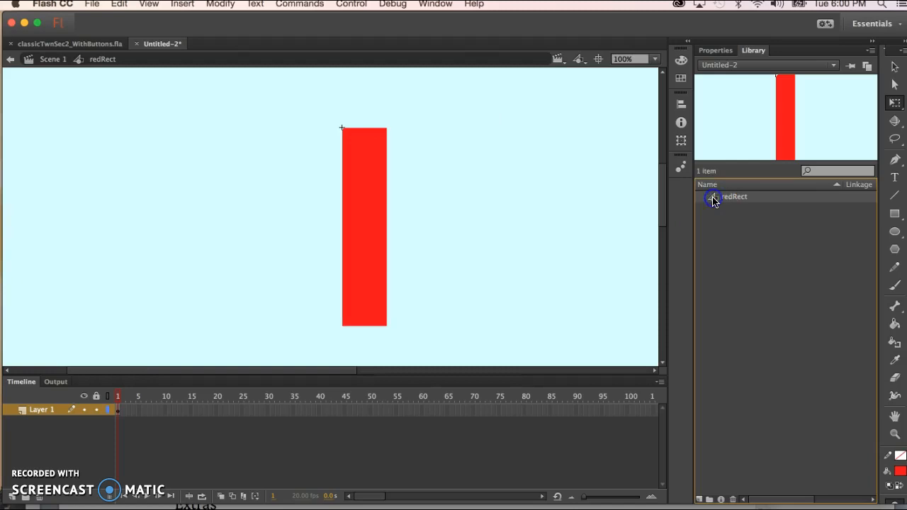
left_click(47, 64)
left_click(56, 63)
left_click(105, 61)
left_click(360, 170)
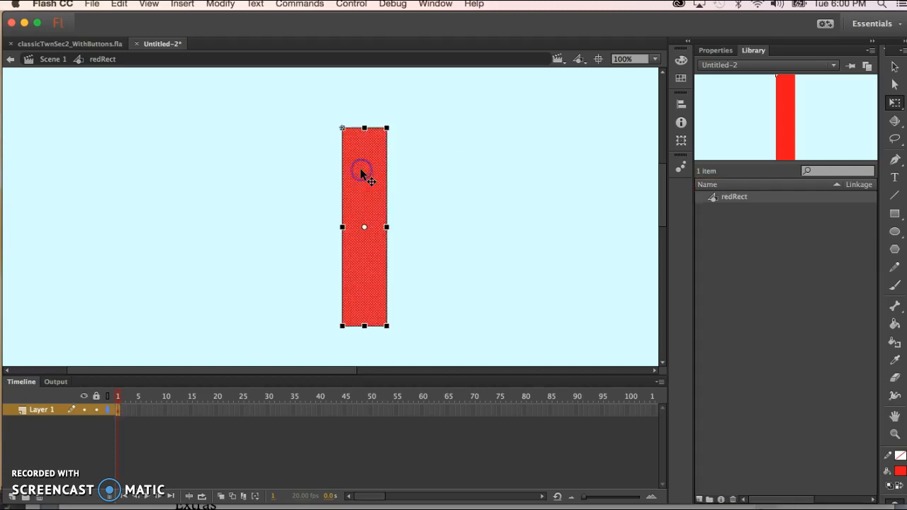
left_click(713, 51)
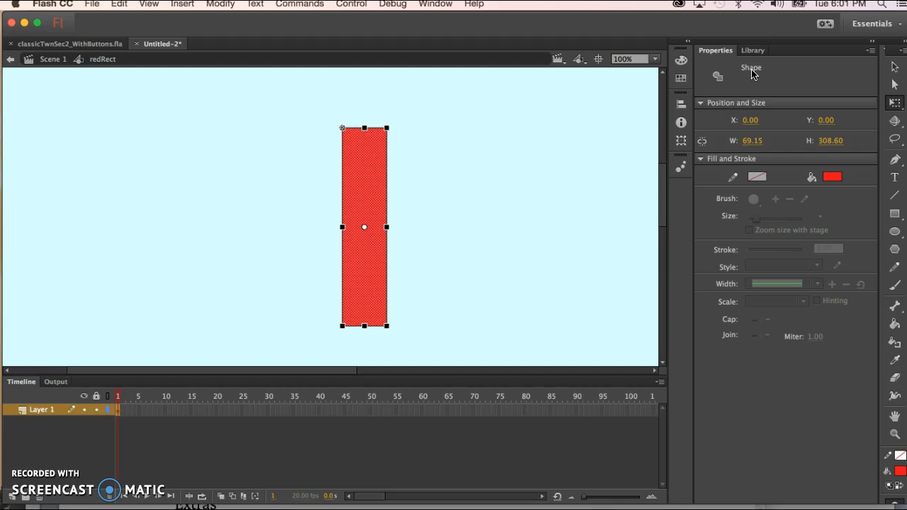
Step: Erase a C-shaped curve from the right edge of the symbol's rectangle and return to Scene 1
left_click(895, 381)
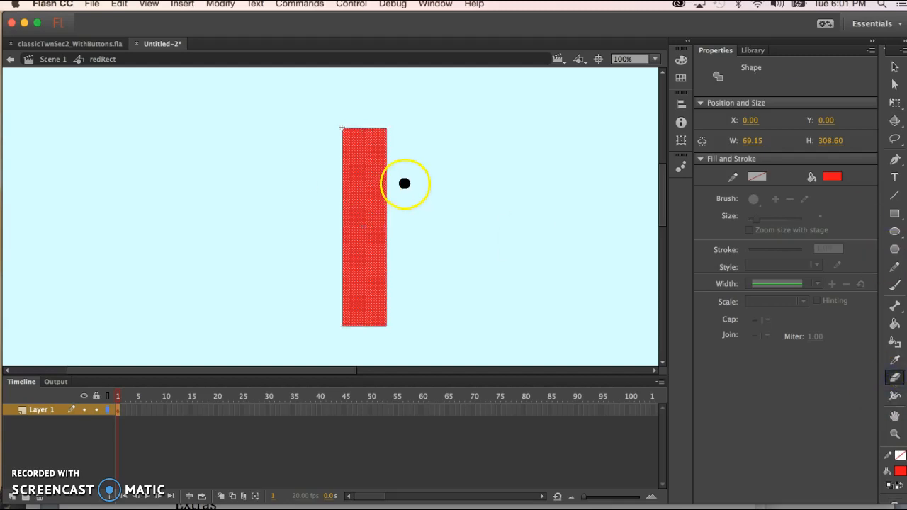
mouse_move(392, 184)
left_mouse_down()
mouse_move(365, 206)
mouse_move(370, 243)
mouse_move(423, 257)
left_mouse_up()
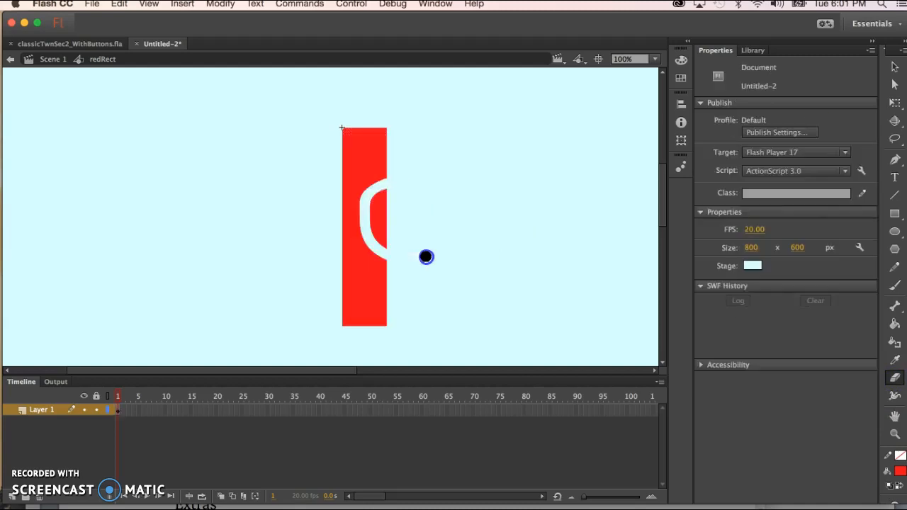
left_click(381, 228)
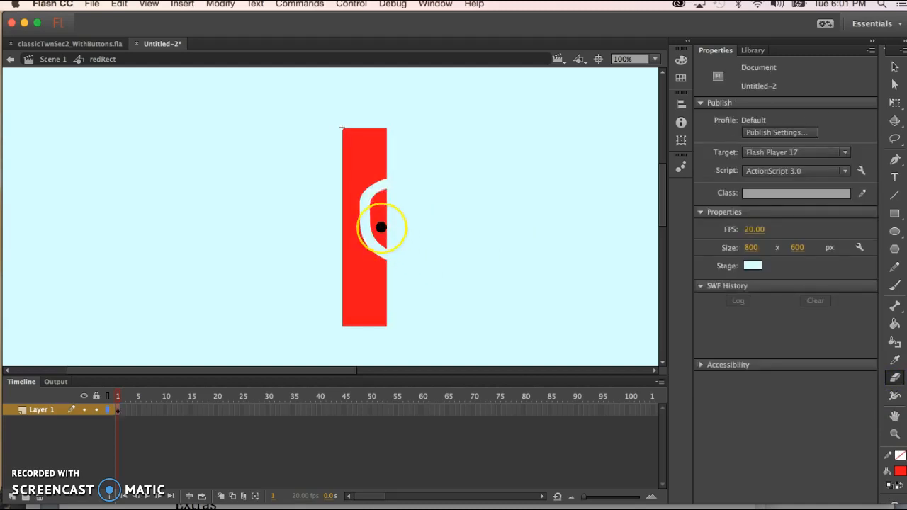
left_click(25, 60)
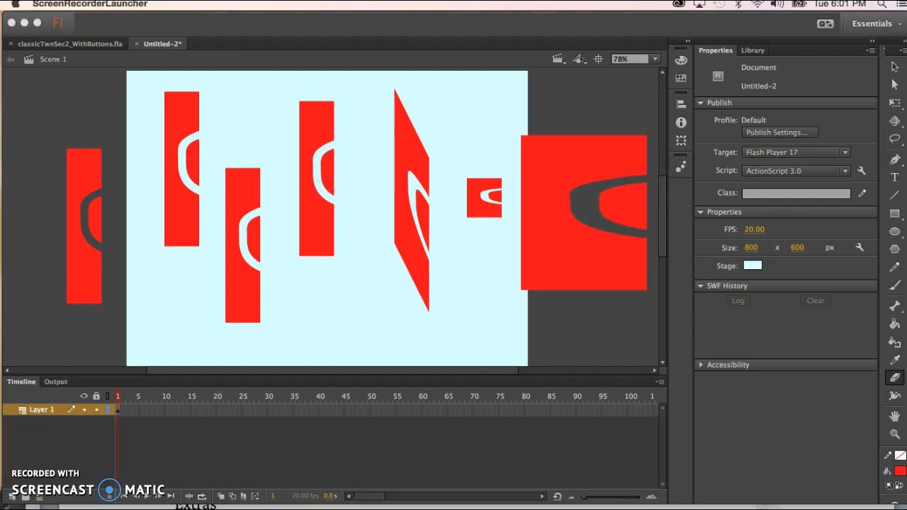
left_click(489, 279)
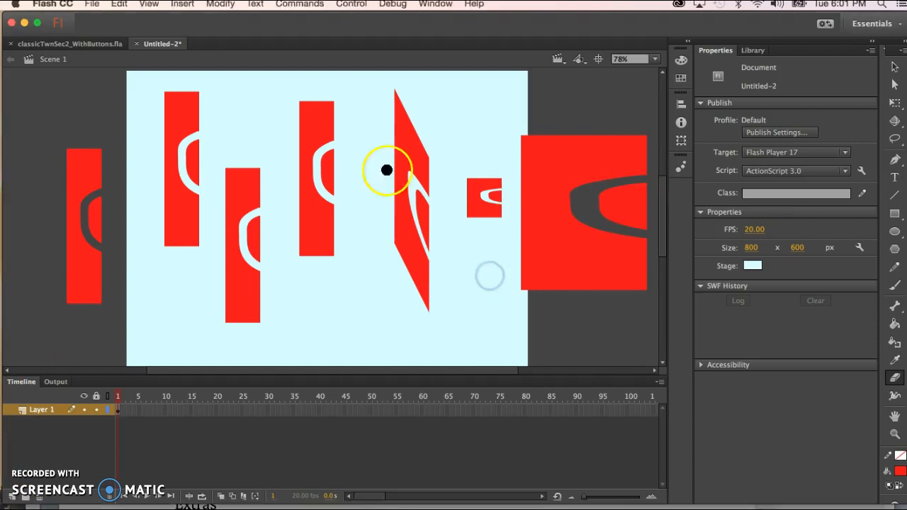
Step: Edit the skewed redRect instance in place and set the Brush tool's fill color to blue
left_click(894, 66)
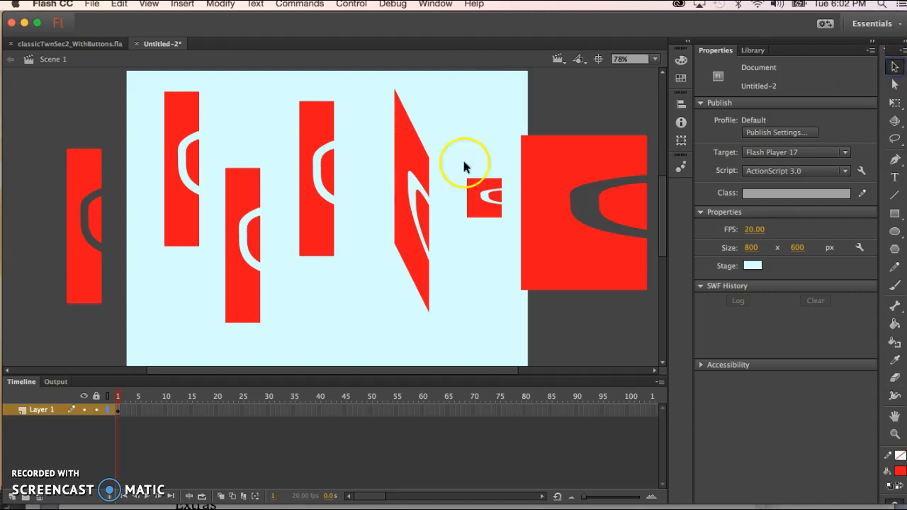
double_click(411, 152)
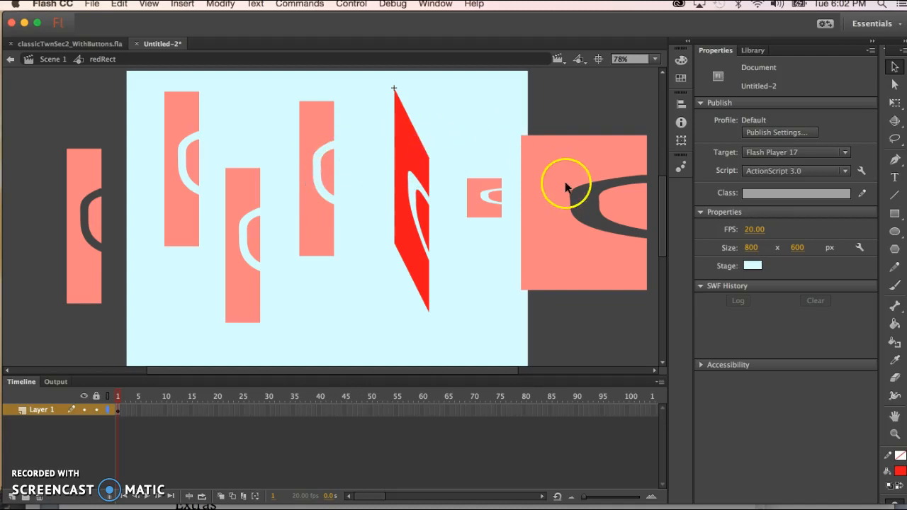
left_click(894, 105)
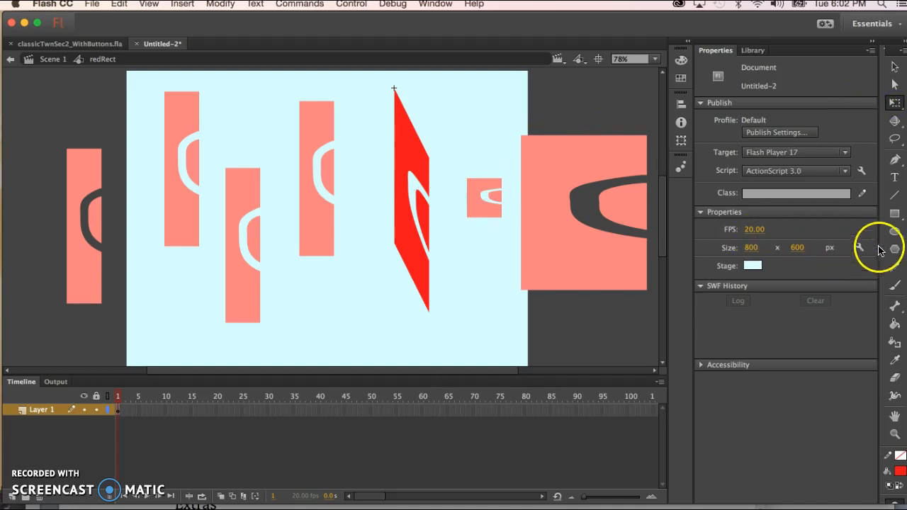
left_click(895, 287)
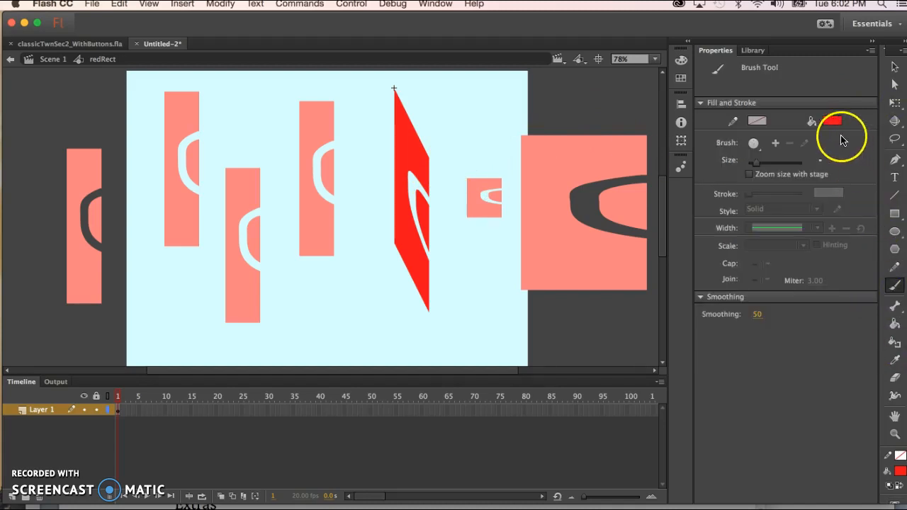
left_click(832, 121)
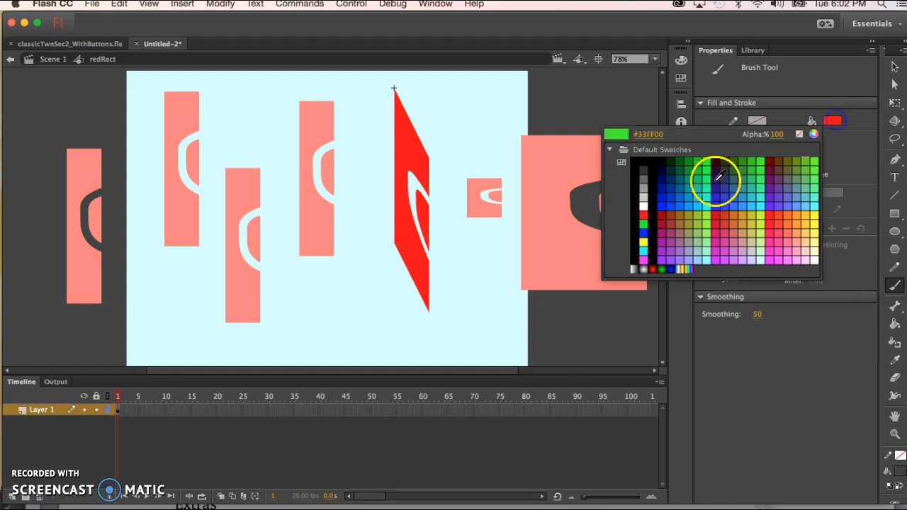
left_click(643, 233)
Step: Paint blue brush strokes across the skewed shape's upper part, replace the long lower stroke with a short one, and return to Scene 1
mouse_move(414, 167)
left_mouse_down()
mouse_move(431, 177)
mouse_move(445, 212)
left_mouse_up()
left_click_drag(404, 149, 438, 138)
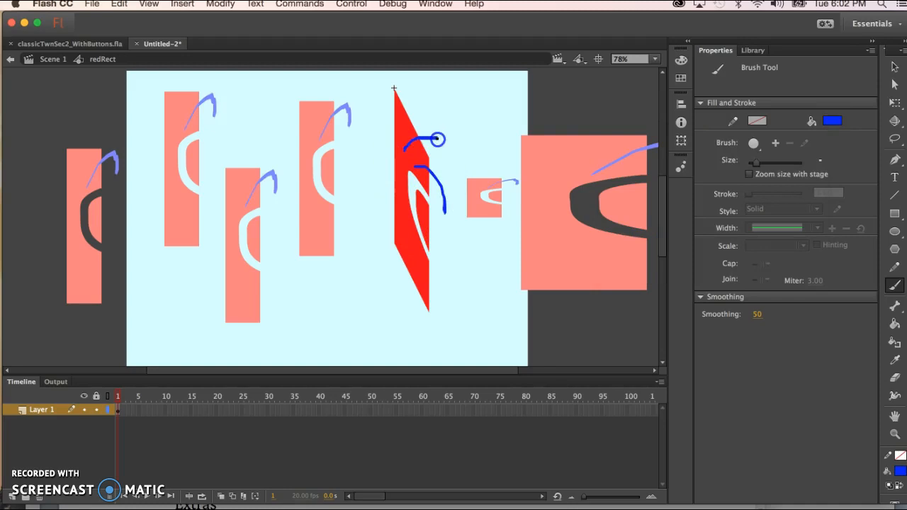
mouse_move(405, 240)
left_mouse_down()
mouse_move(419, 264)
mouse_move(456, 280)
left_mouse_up()
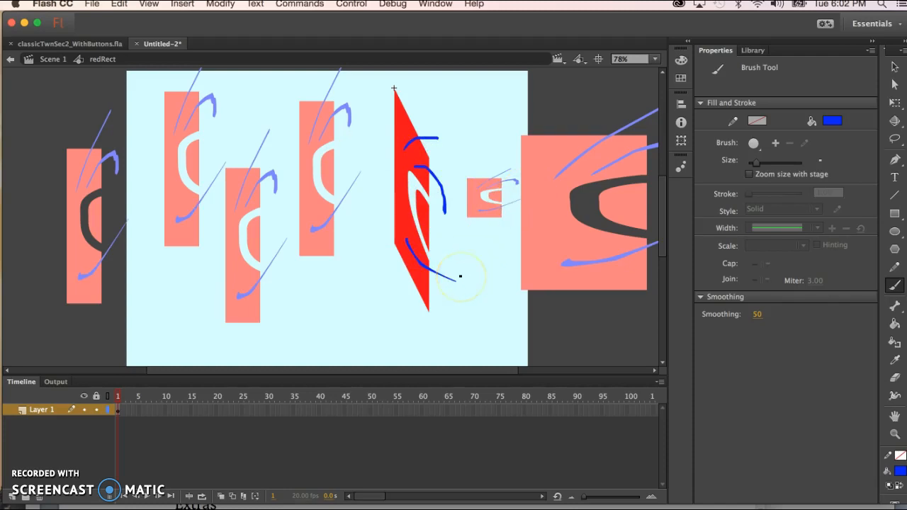
key("super+z")
left_click_drag(424, 260, 435, 275)
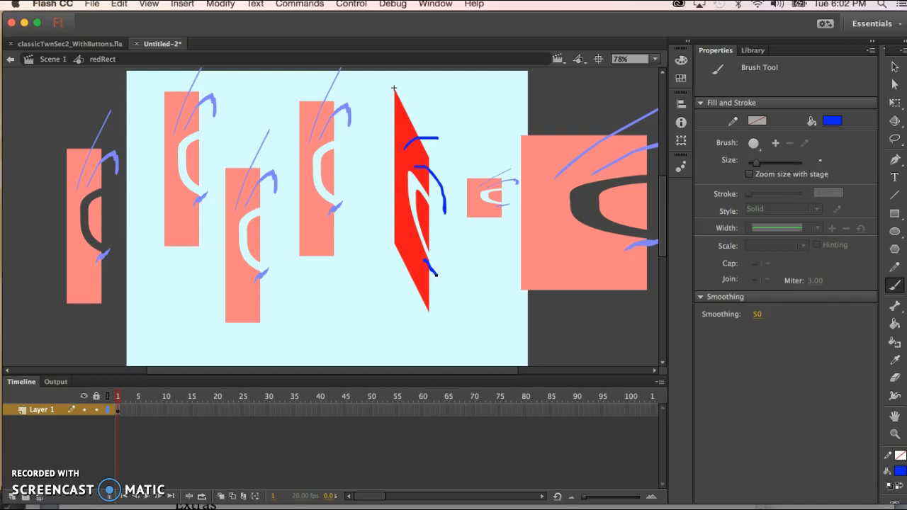
left_click(40, 59)
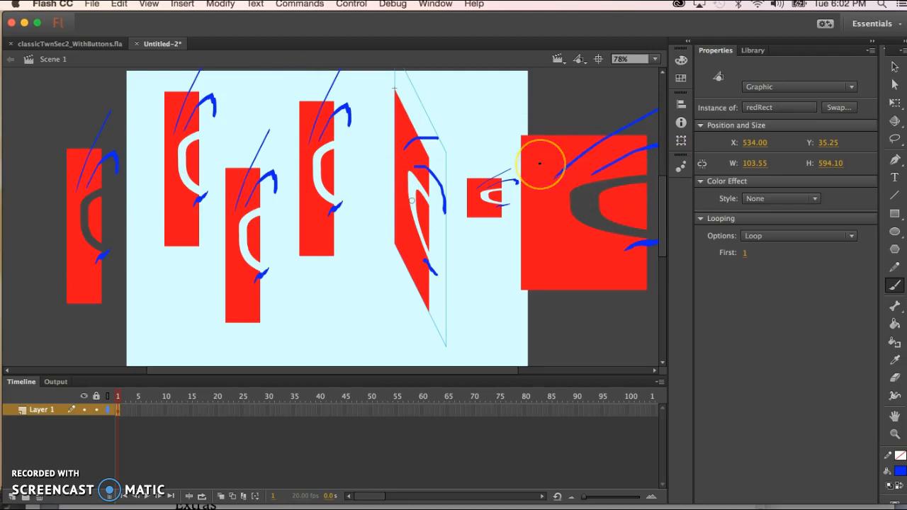
Step: Add two more redRect instances from the library, one off the stage's left side and one just left of the skewed instance
left_click(753, 50)
left_click_drag(712, 202, 26, 140)
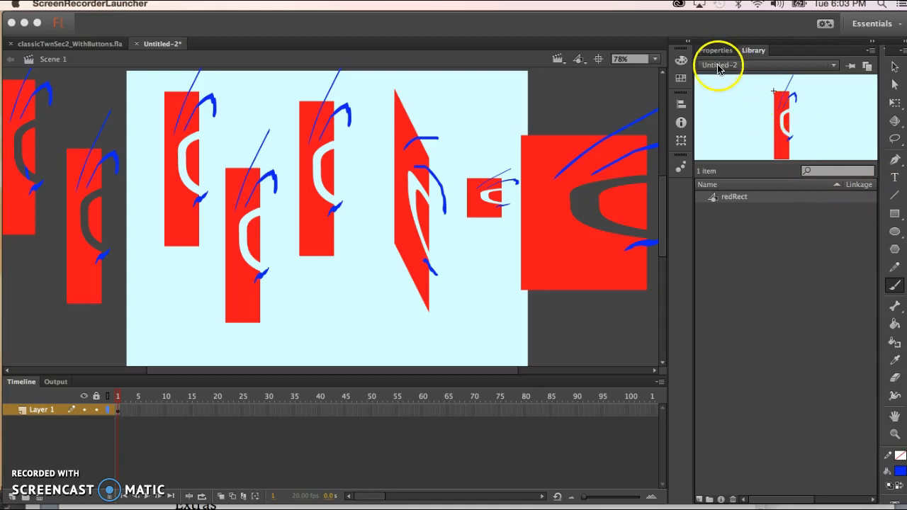
left_click(719, 193)
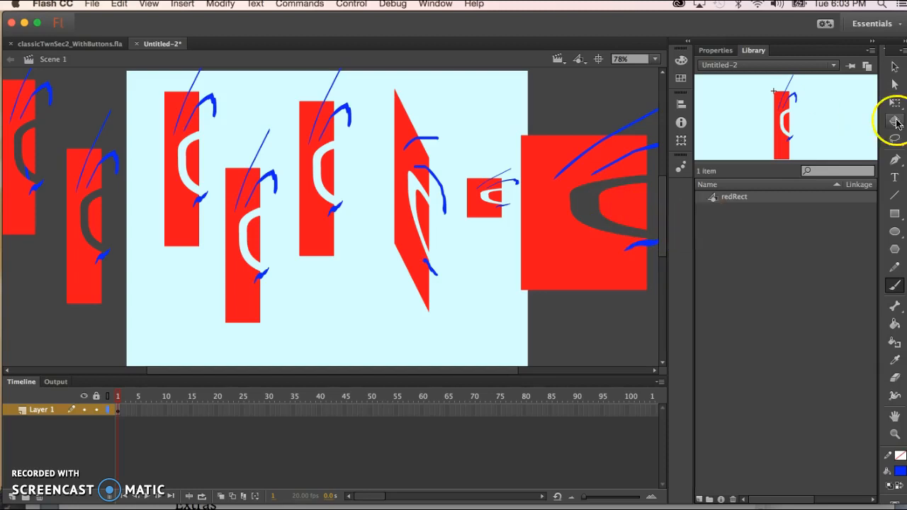
left_click(896, 68)
left_click_drag(717, 197, 368, 208)
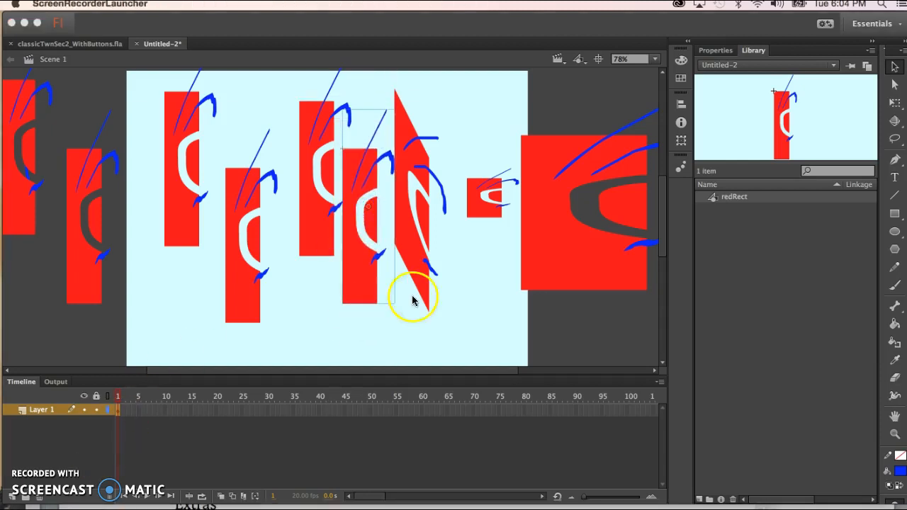
left_click(513, 310)
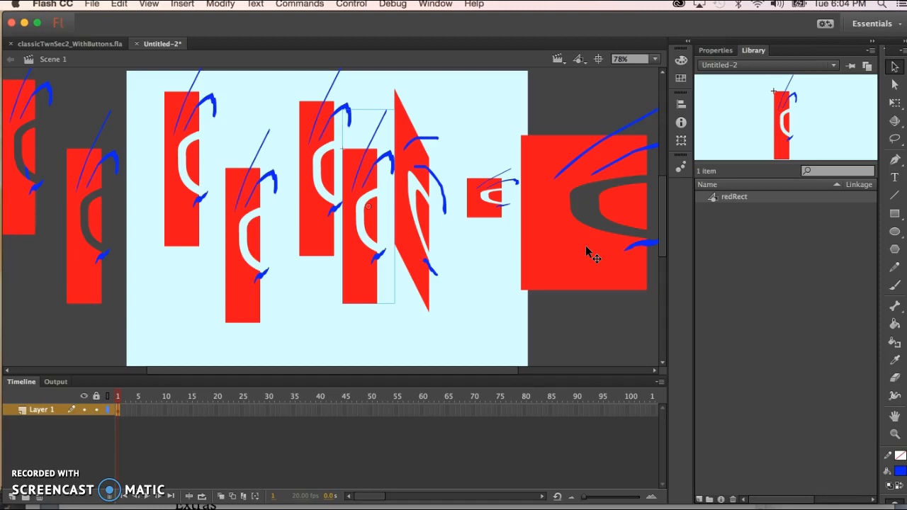
Step: Move the large block to the stage's lower-left corner and the upper-left redRect instance off the stage's right side
left_click(565, 257)
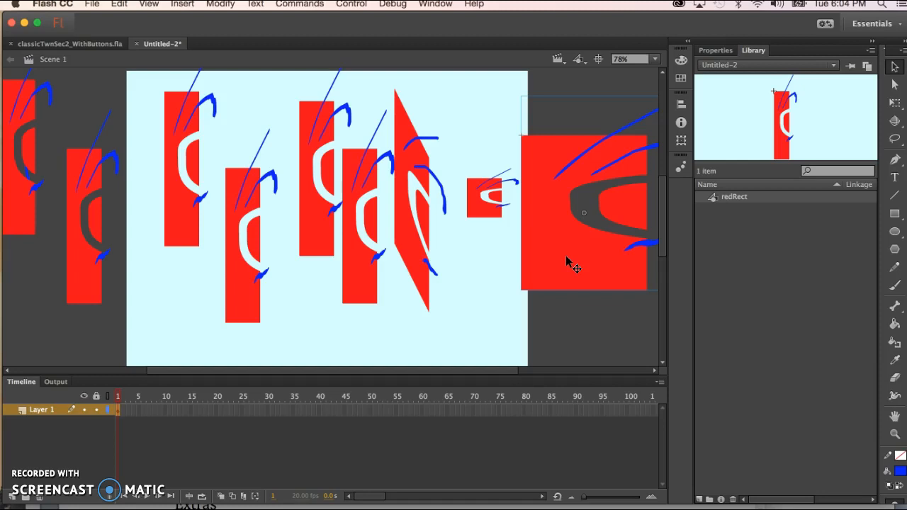
left_click_drag(567, 262, 127, 375)
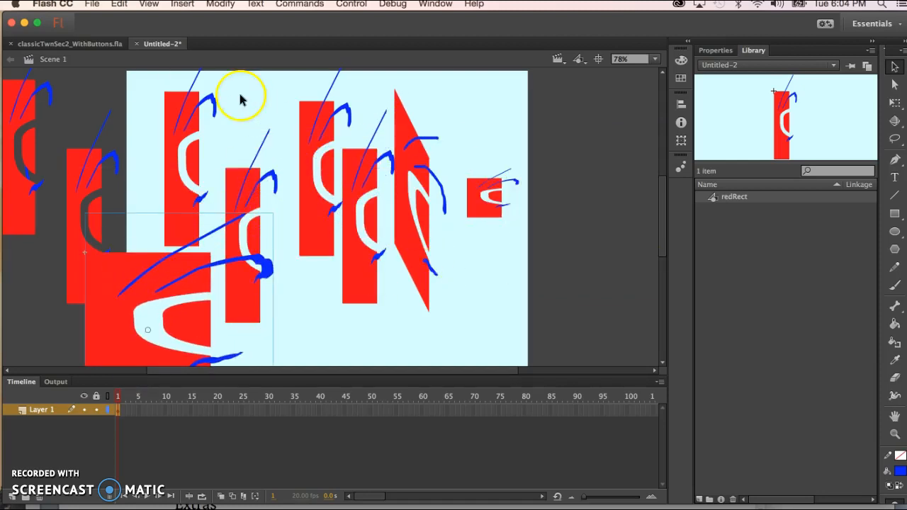
left_click(172, 120)
left_click_drag(173, 131, 576, 177)
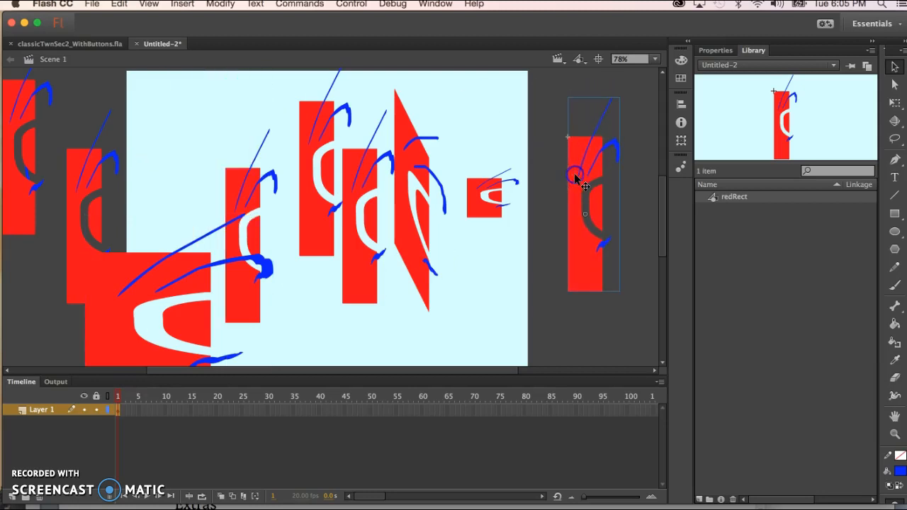
Step: Apply a Tint color effect to the redRect instance off the stage's right side, using blue at 94%
left_click(501, 206)
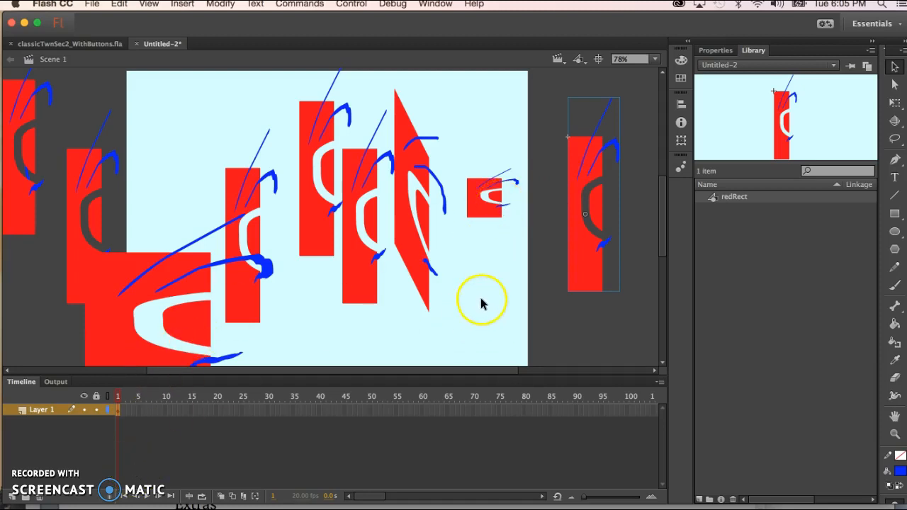
left_click(714, 52)
left_click(815, 201)
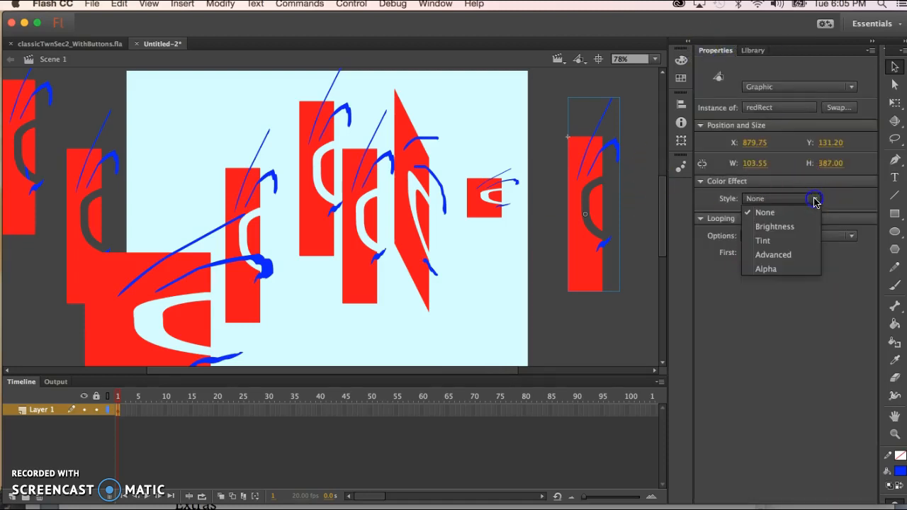
left_click(774, 240)
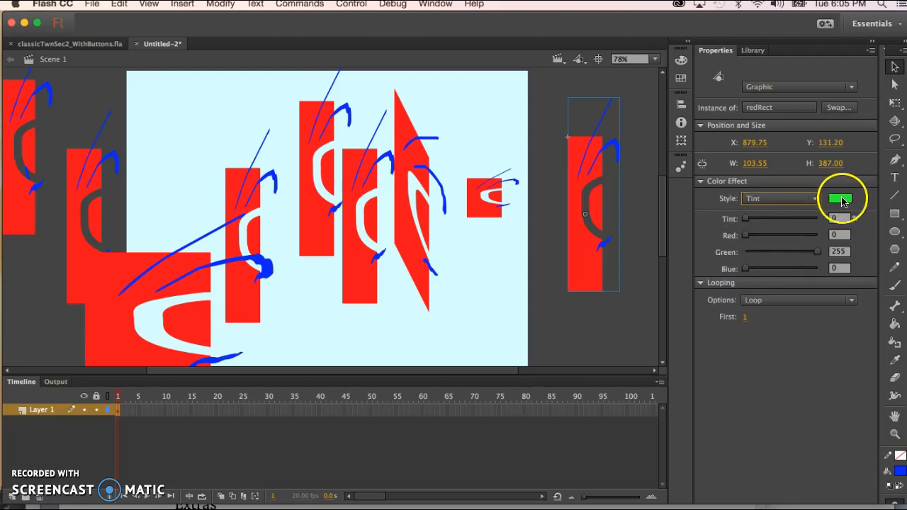
left_click(841, 199)
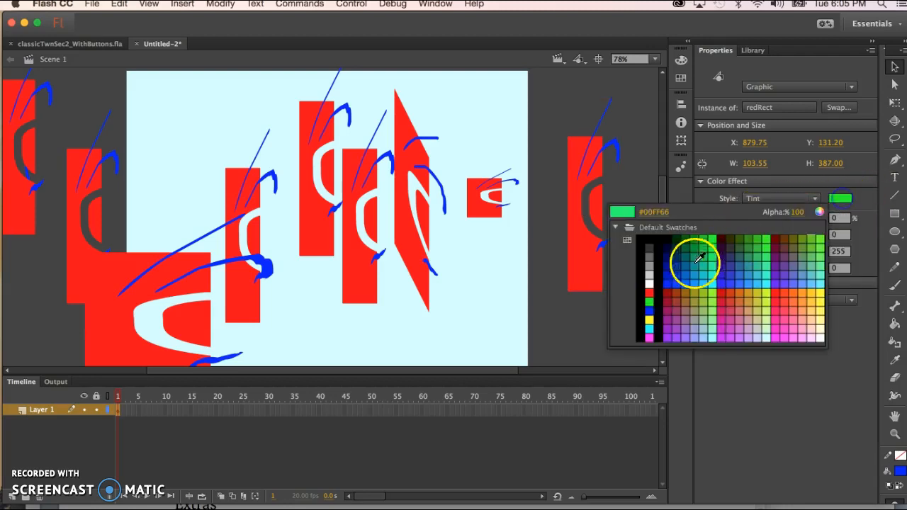
left_click(649, 310)
left_click_drag(746, 218, 782, 220)
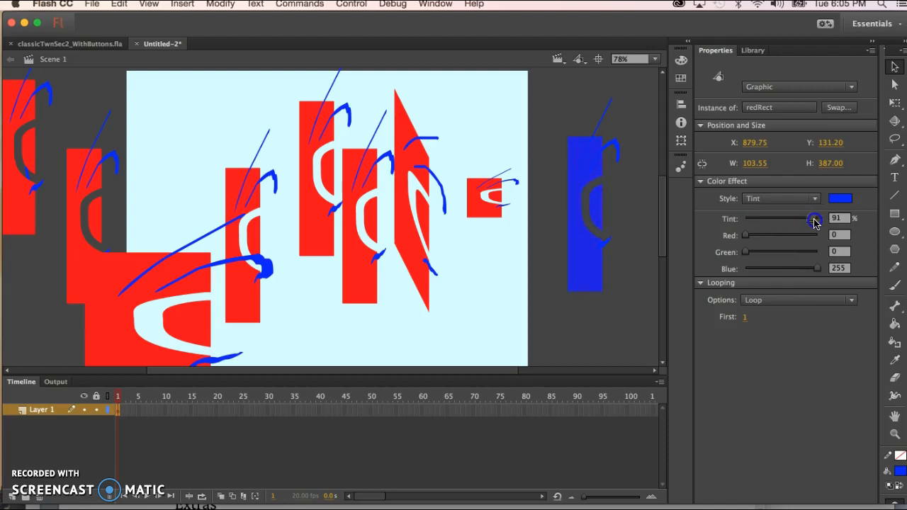
left_click_drag(815, 223, 814, 222)
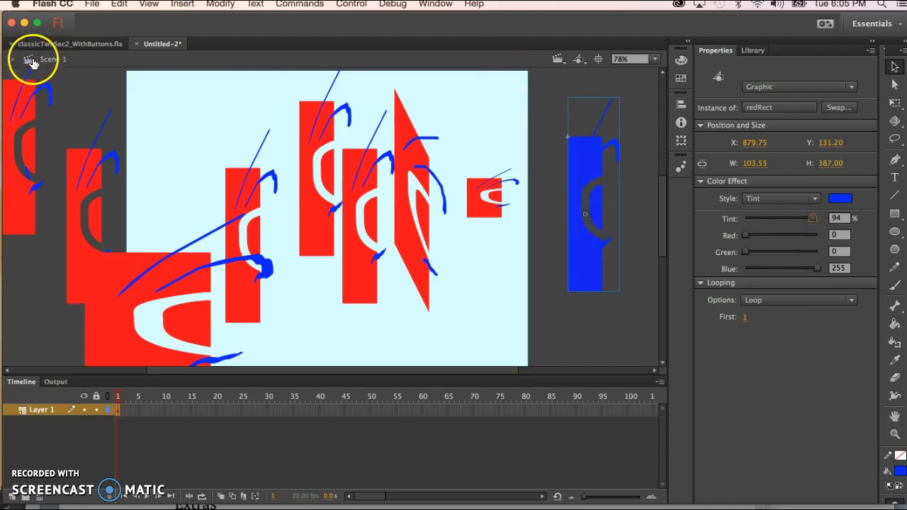
Step: Move the blue-tinted redRect instance up and slightly left, to about X 844, Y 56, and select it
left_click(895, 66)
left_click(575, 348)
left_click_drag(594, 266, 564, 223)
left_click(563, 297)
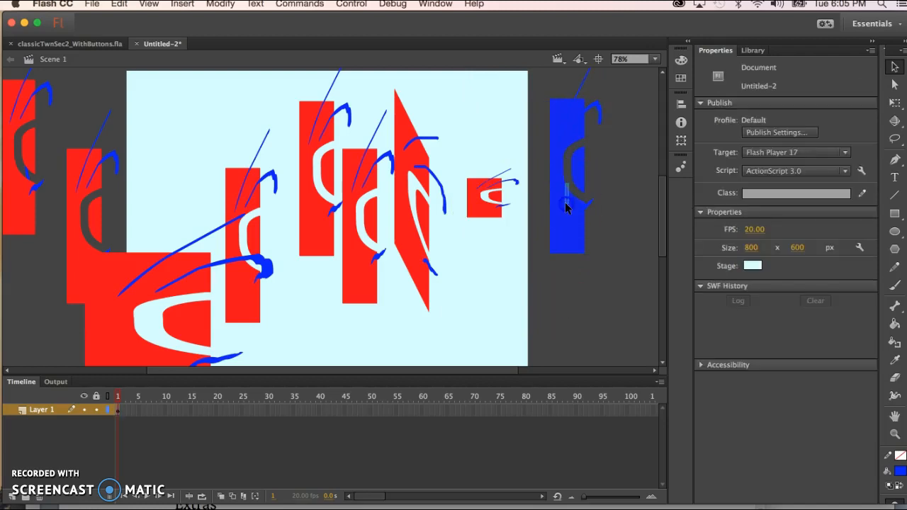
left_click(566, 206)
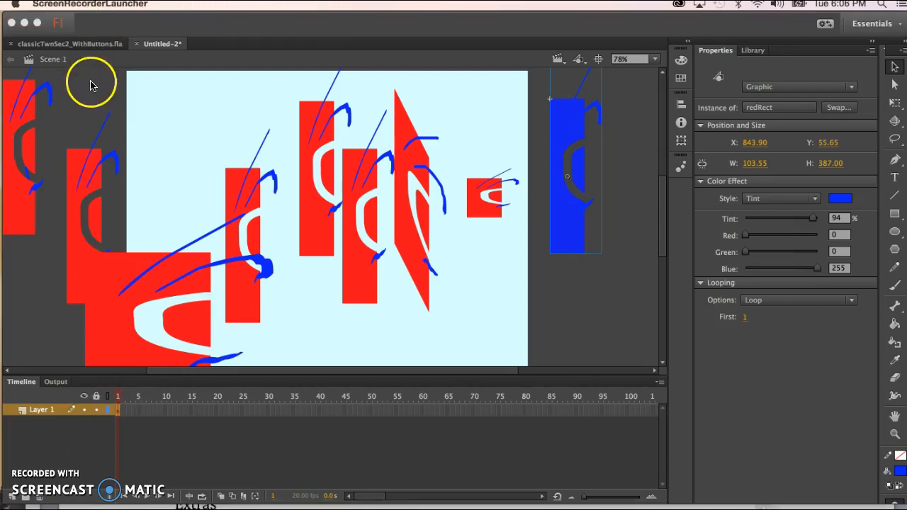
Step: Delete all redRect instances on and around the stage
left_click(90, 86)
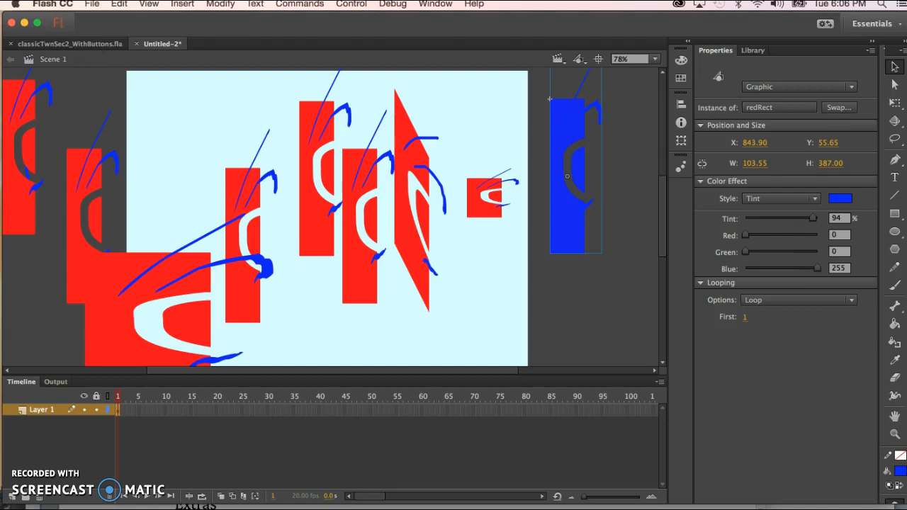
key("super+a")
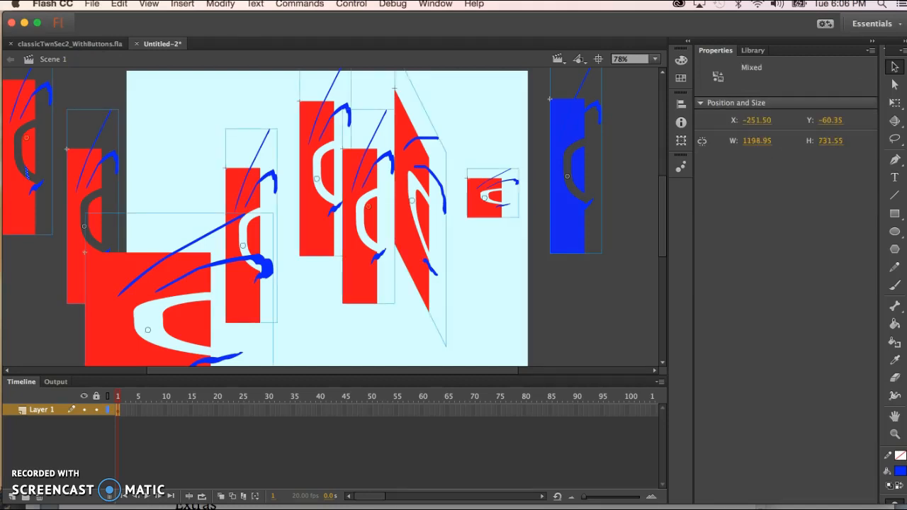
key("Delete")
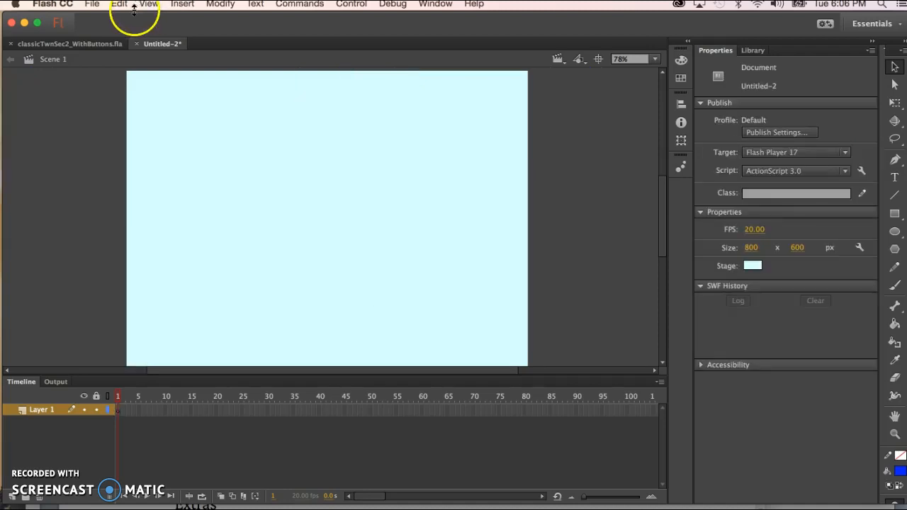
Step: Save the document as a Flash Document in the classicTweeningTest folder, named with the author's name followed by clsTwn
left_click(92, 5)
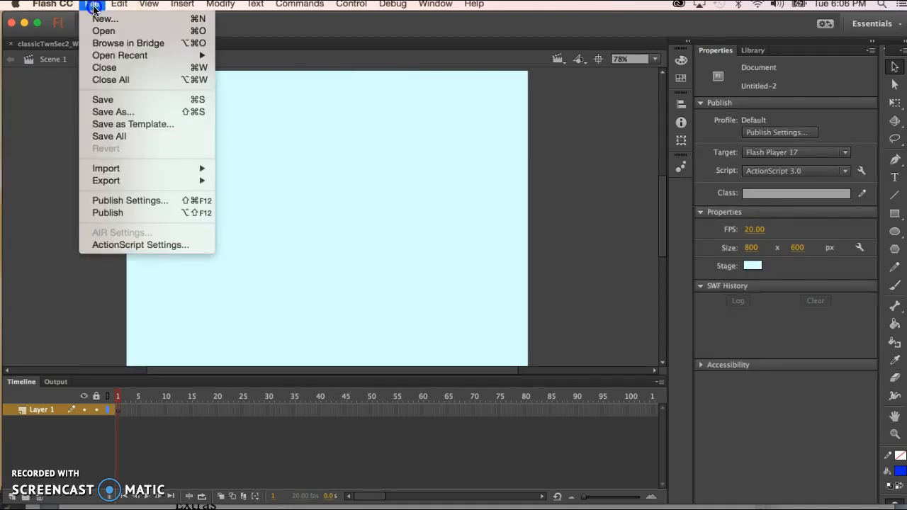
left_click(105, 113)
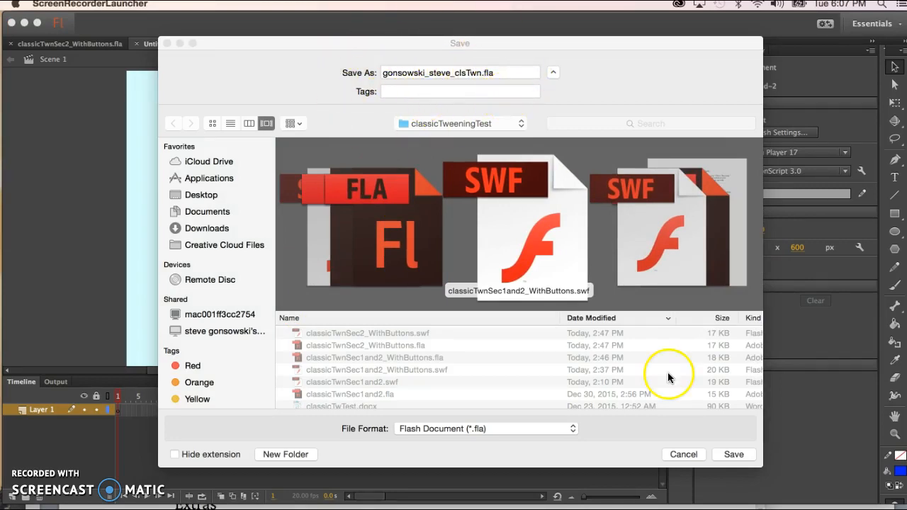
left_click(730, 454)
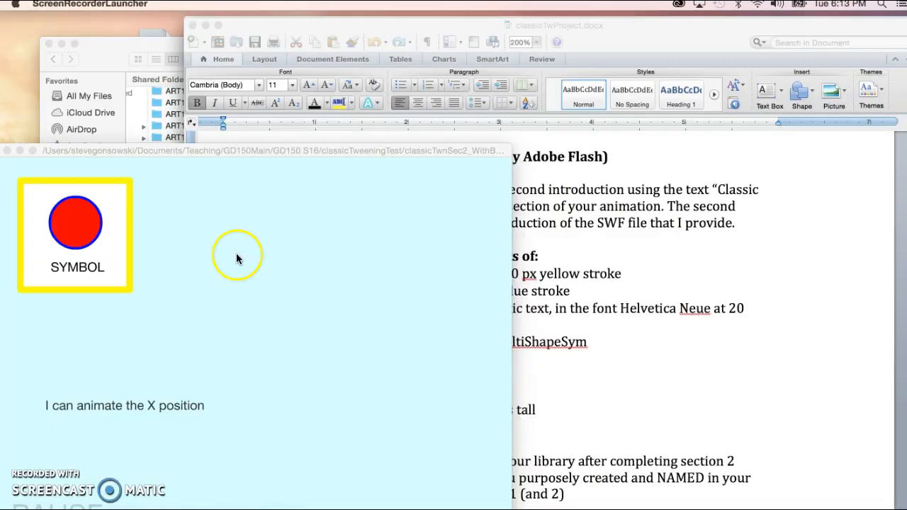
Step: Examine the sample SWF's symbol in Flash Player Debugger and its specification in the Word project document
left_click(237, 150)
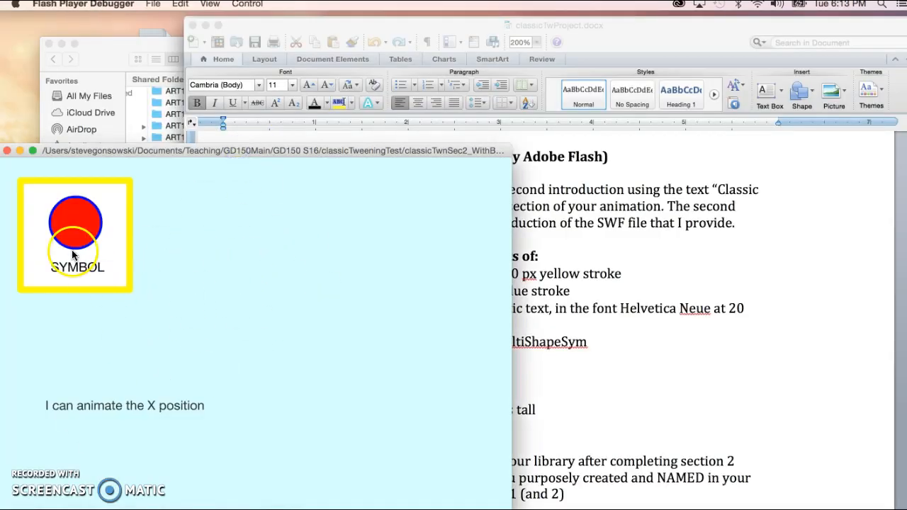
left_click(732, 357)
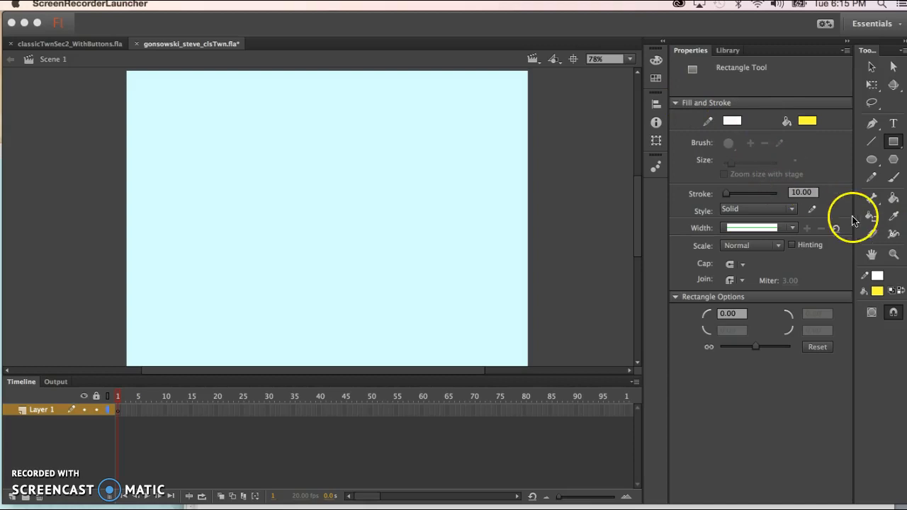
Step: Choose the regular Rectangle tool with Object Drawing off and narrow the tool palette to a single column
left_click(893, 141)
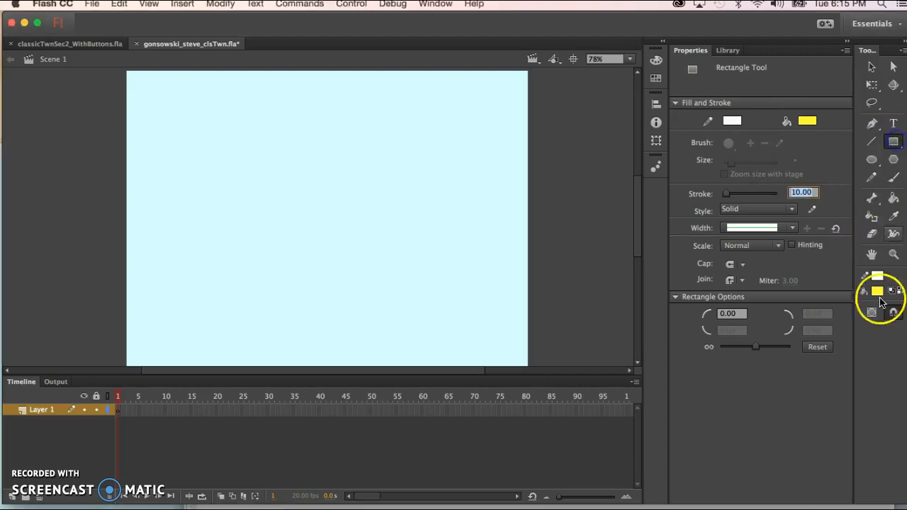
left_click(873, 314)
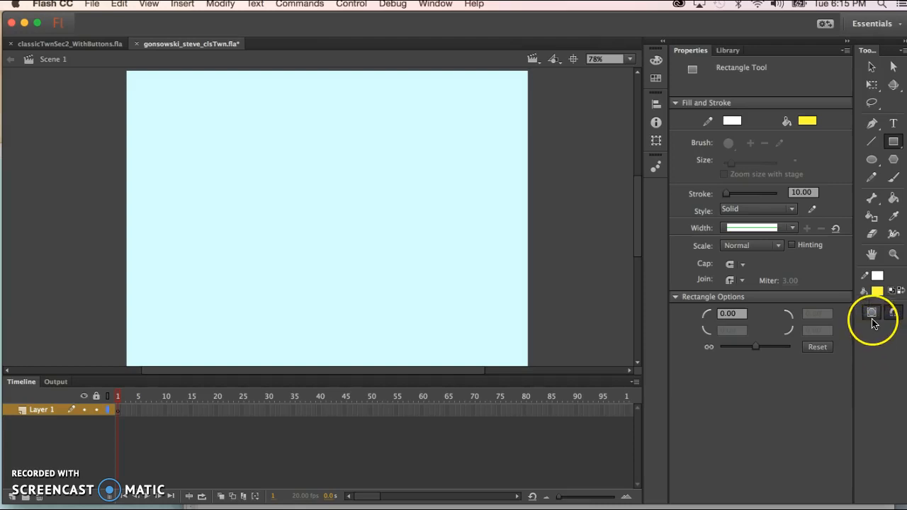
left_click(873, 314)
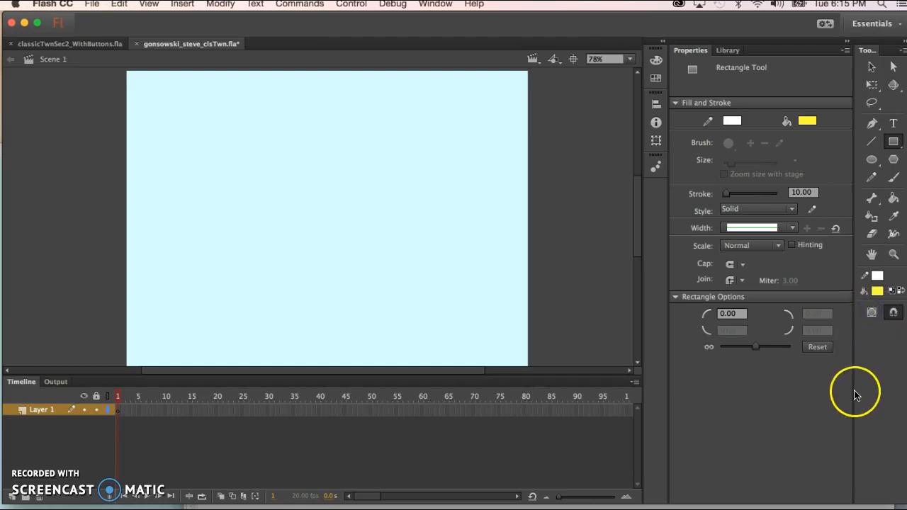
left_click_drag(855, 394, 876, 391)
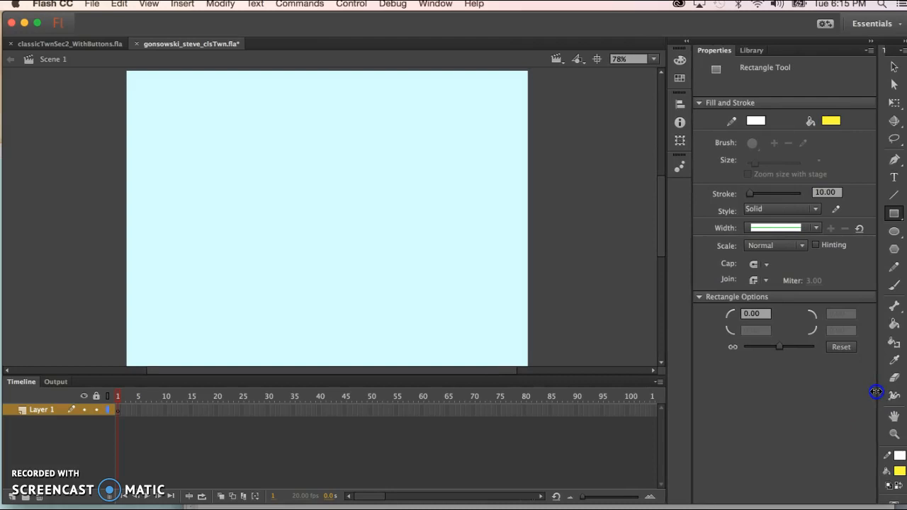
left_click(896, 214)
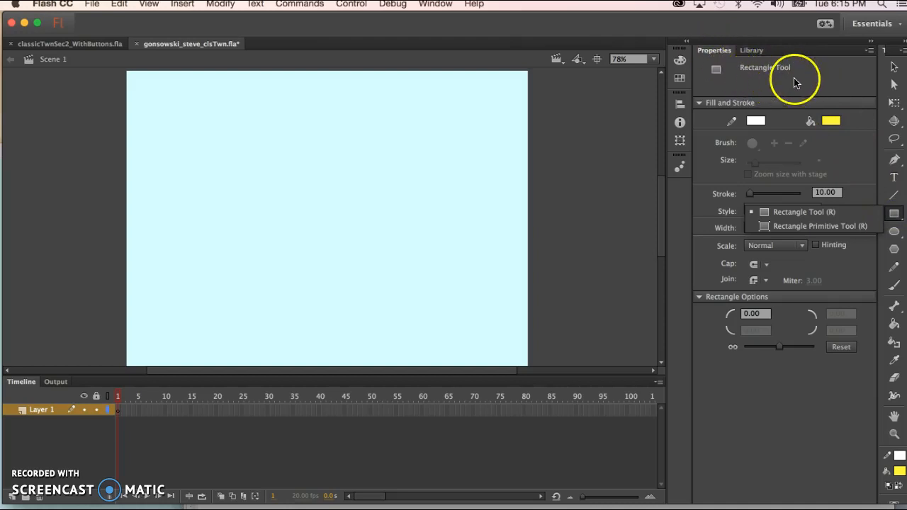
Step: Draw a square about 182 px wide in the stage's upper-left area with a 10 px yellow stroke and white fill
left_click(756, 122)
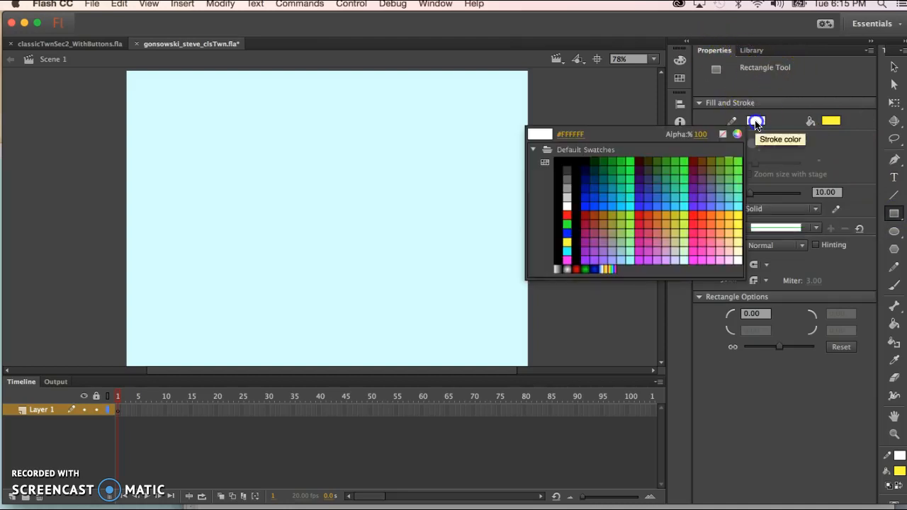
left_click(567, 242)
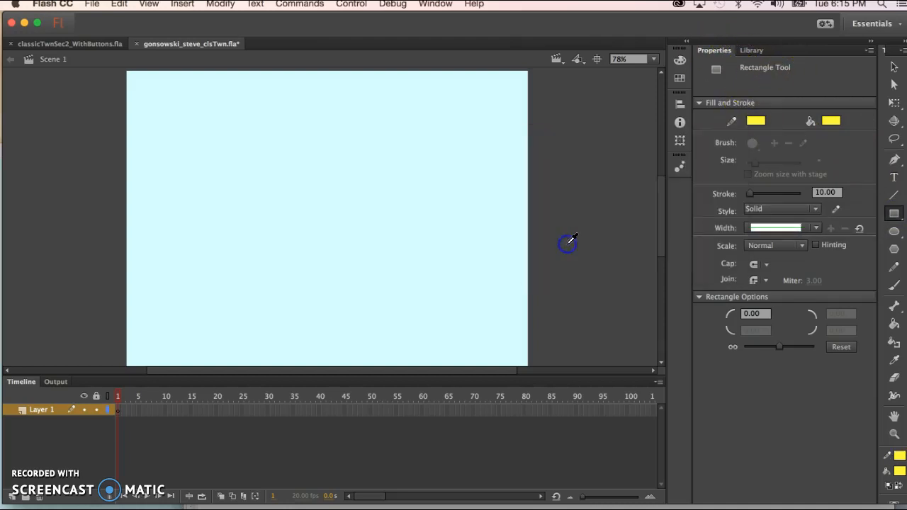
left_click(833, 122)
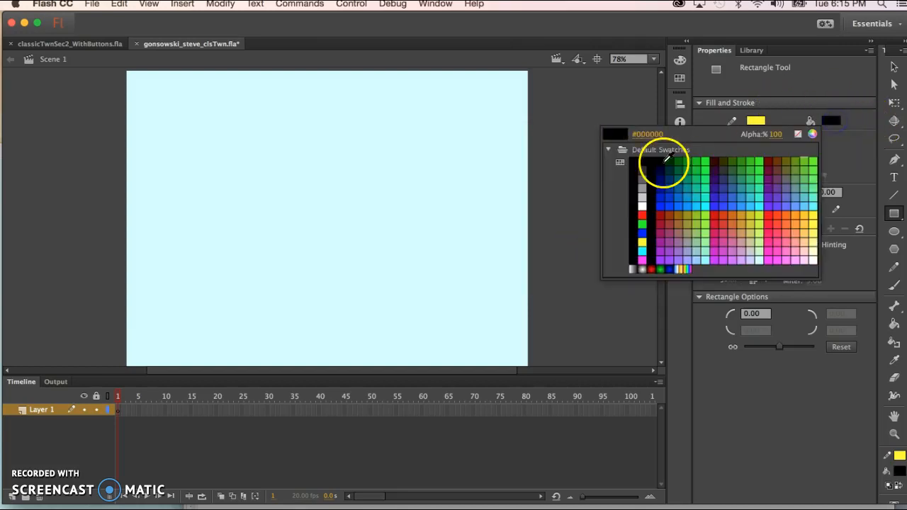
left_click(641, 207)
left_click(836, 192)
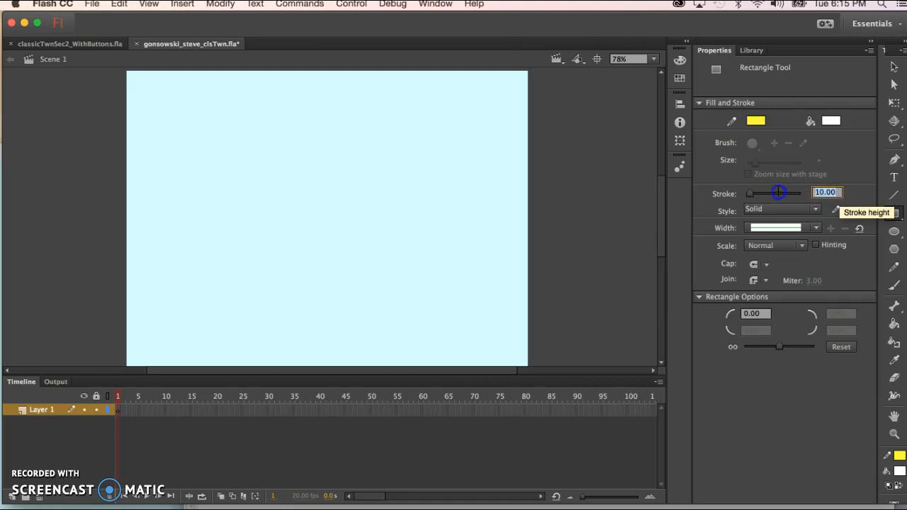
left_click(867, 212)
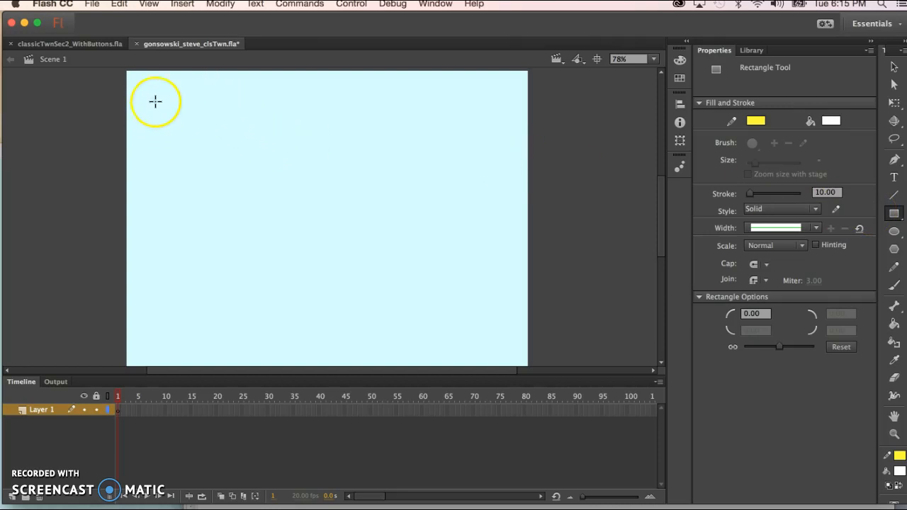
left_click_drag(151, 97, 280, 224)
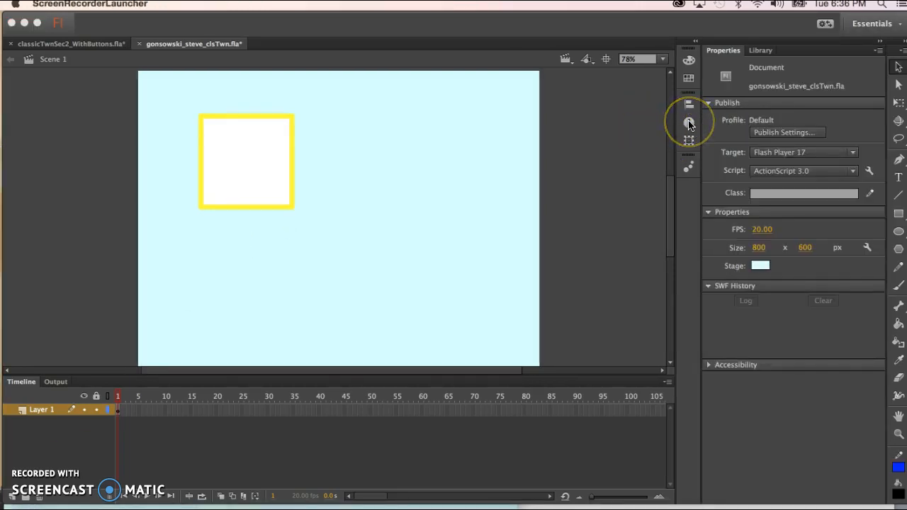
Step: Select the square's fill and stroke together, set both width and height to 170 px, and deselect it
left_click(690, 124)
left_click(689, 122)
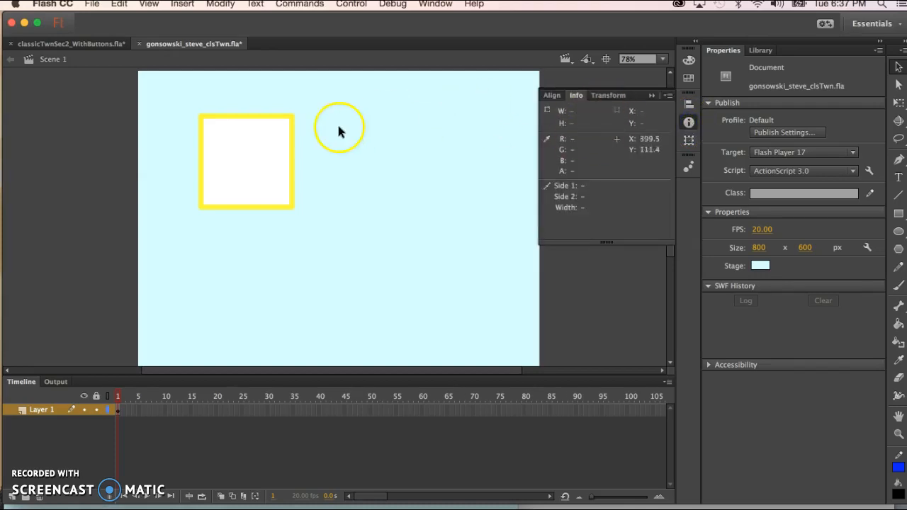
left_click_drag(168, 244, 329, 101)
left_click(690, 123)
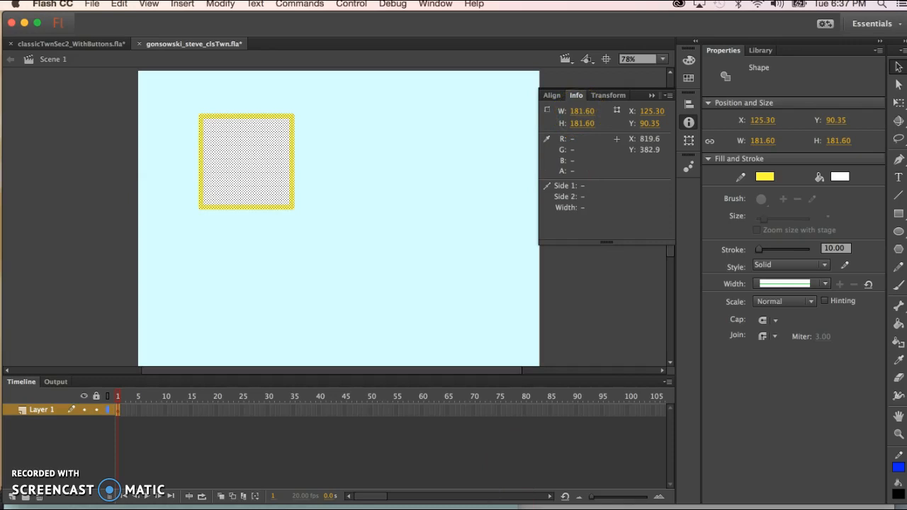
left_click(575, 110)
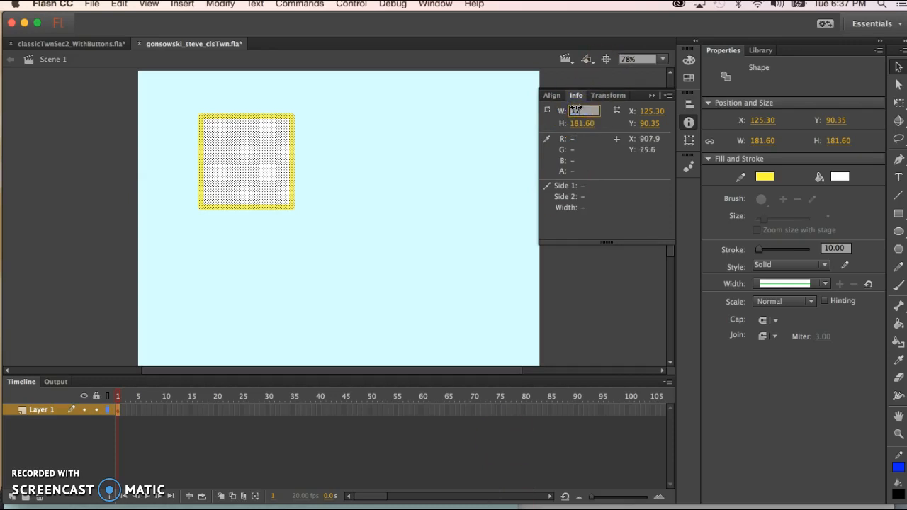
key("Tab")
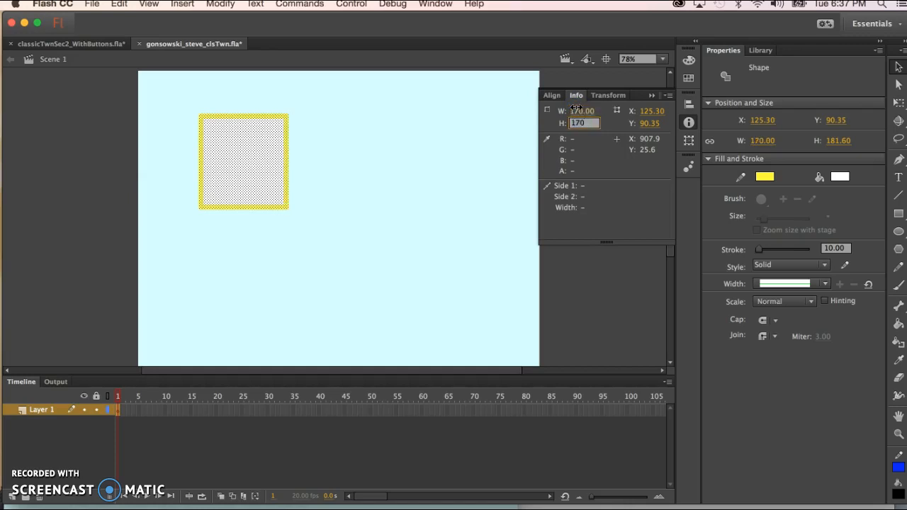
key("Tab")
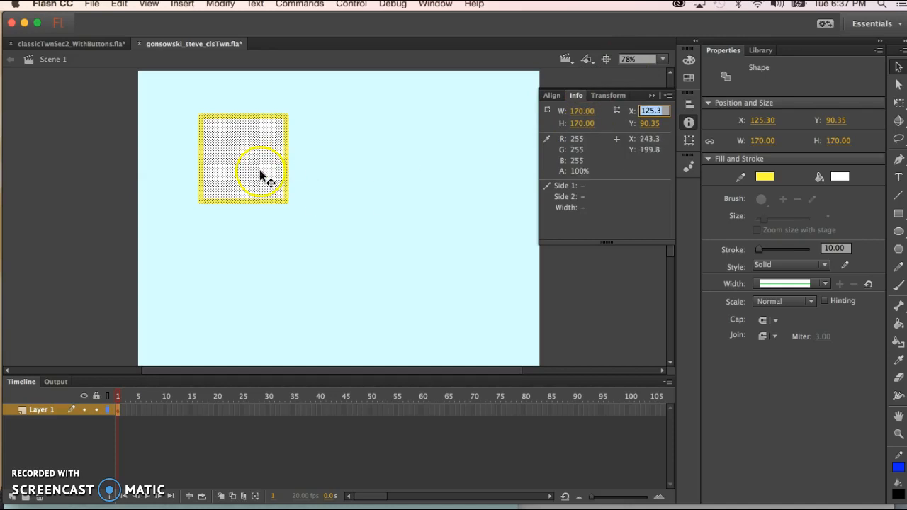
left_click(484, 267)
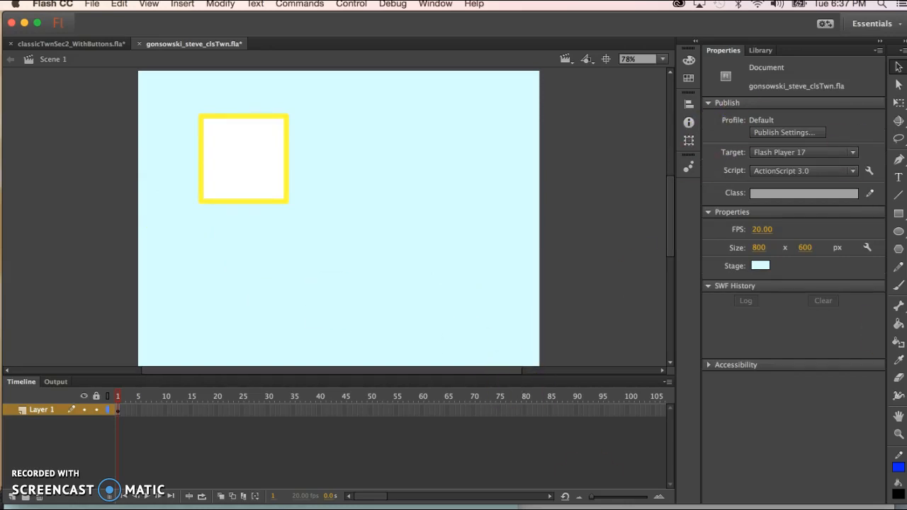
Step: Check the symbol's shape specifications in the Word project document and return to Flash
key("super+Tab")
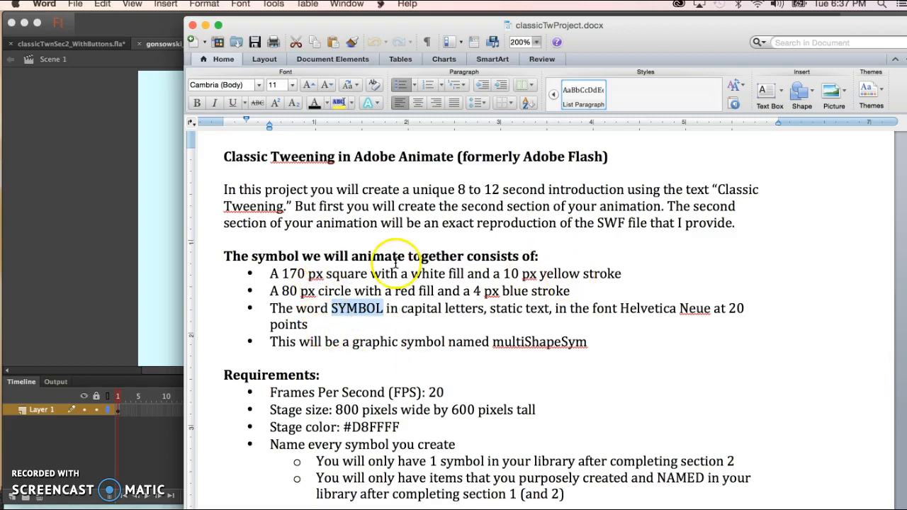
left_click(78, 222)
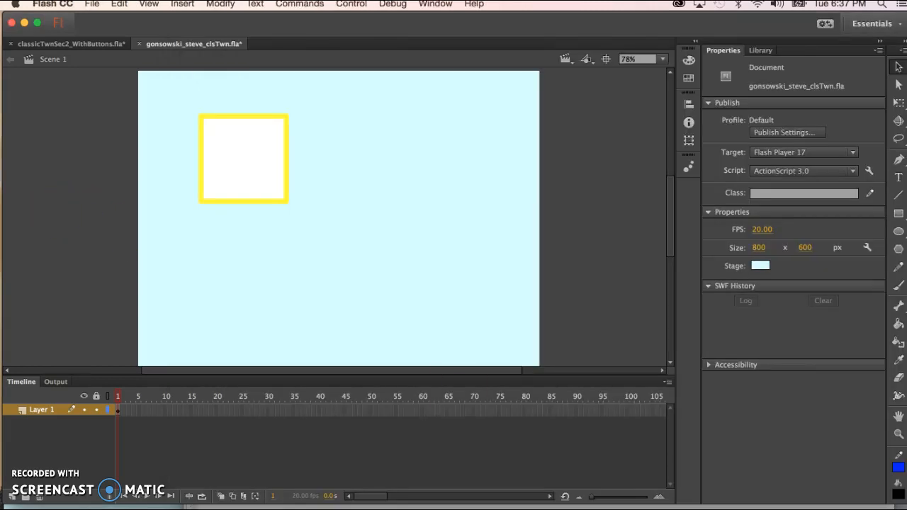
Step: Draw a circle about 127 px wide beside the square, using the regular Oval tool with a 4 px blue stroke and red fill
left_click(898, 231)
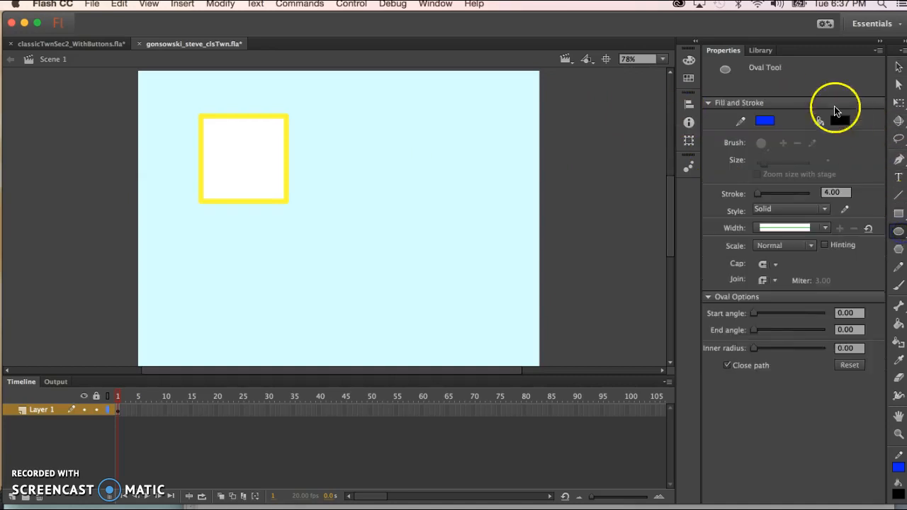
left_click(765, 121)
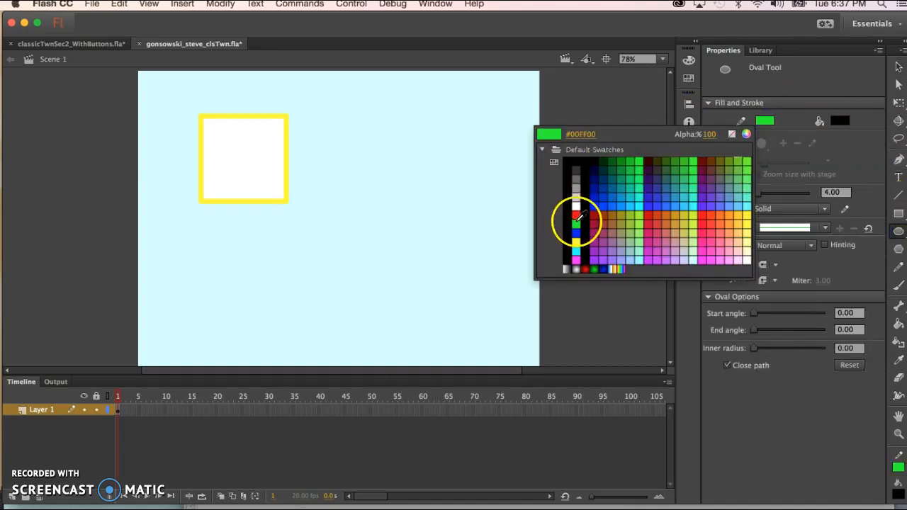
left_click(576, 233)
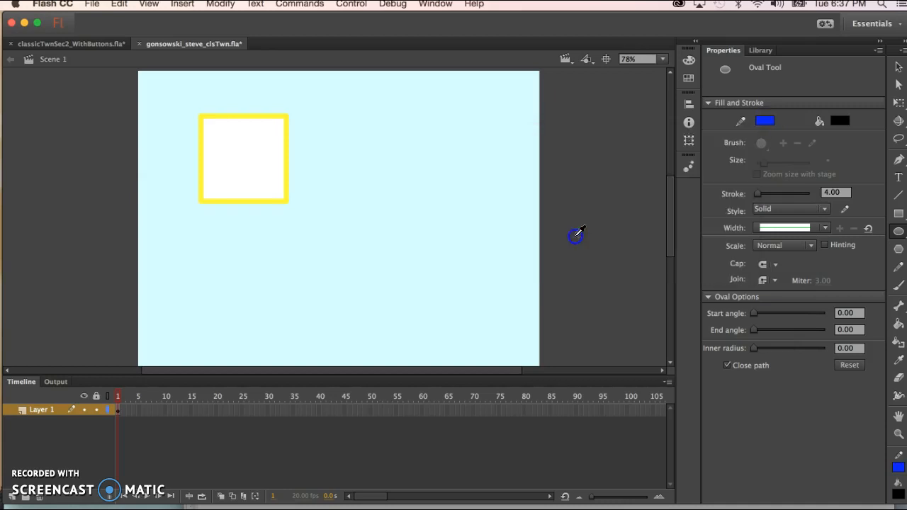
left_click(838, 121)
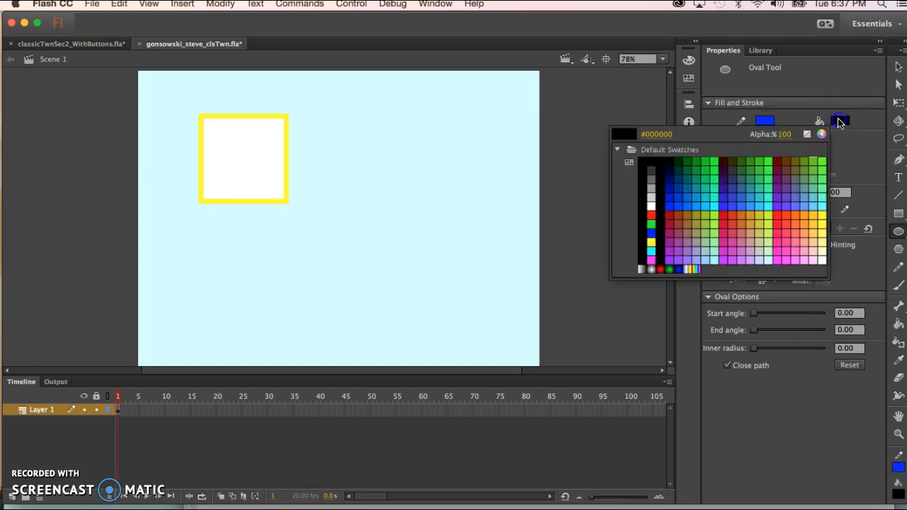
left_click(656, 212)
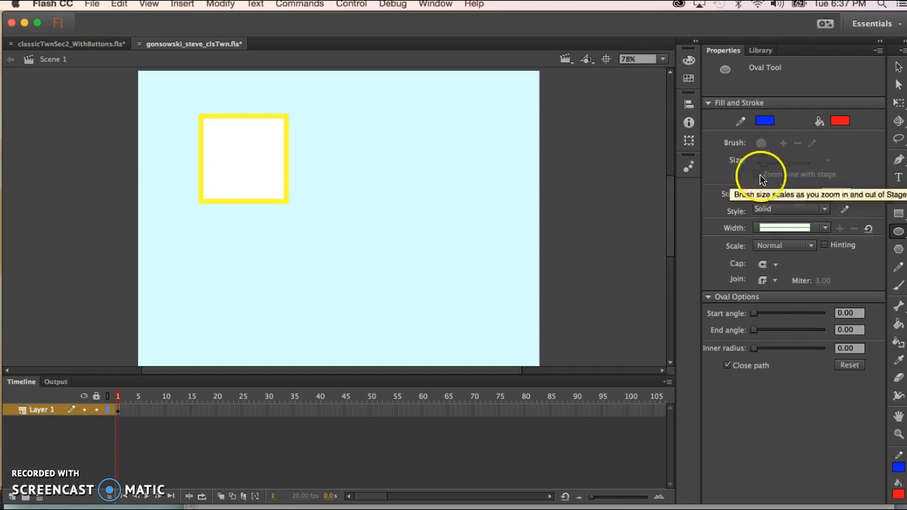
left_click(898, 234)
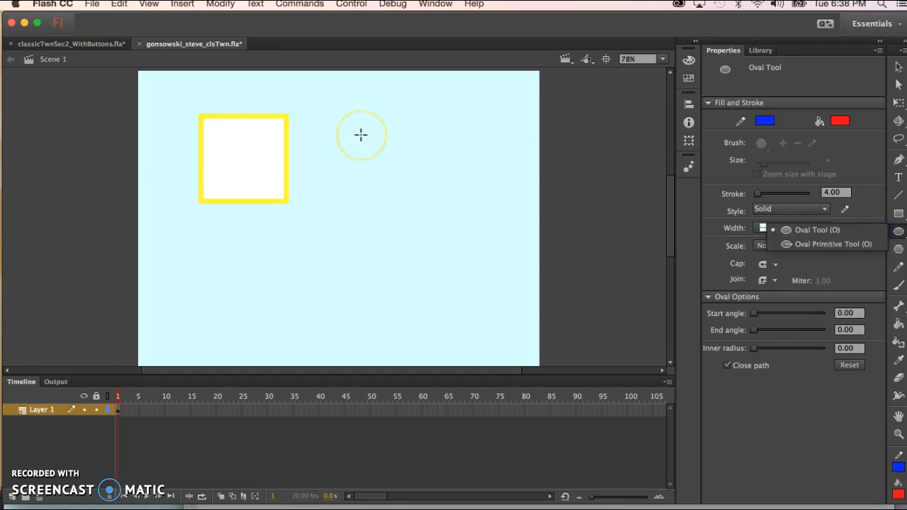
left_click_drag(361, 135, 424, 179)
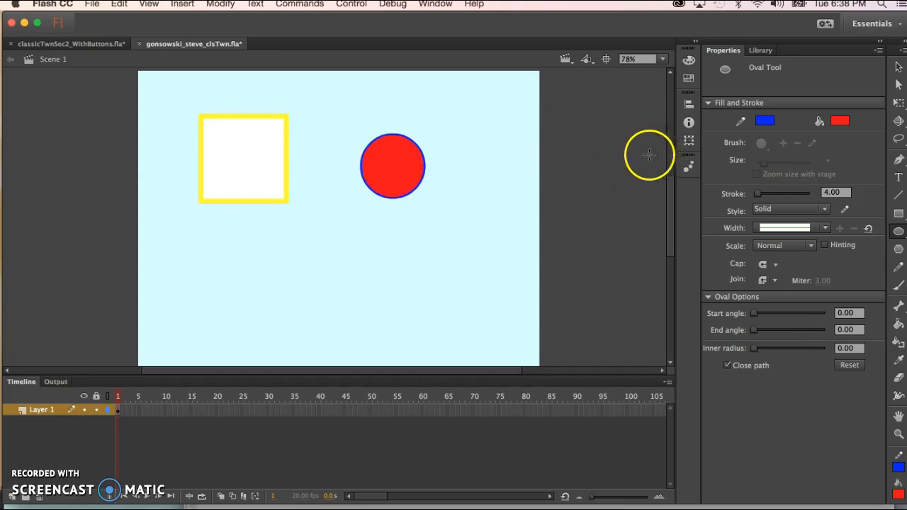
Step: Select the circle's fill and stroke together, set both width and height to 80 px, and deselect it
left_click(898, 67)
left_click_drag(336, 214, 454, 110)
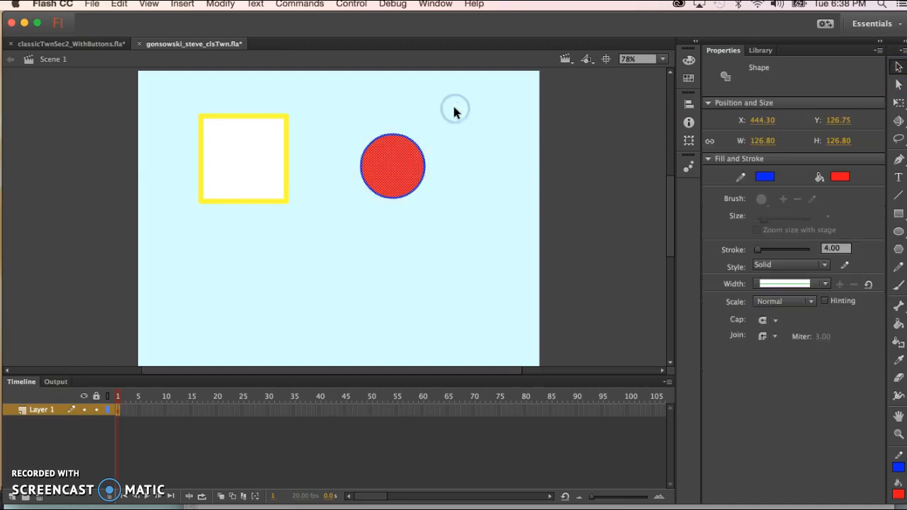
left_click(688, 123)
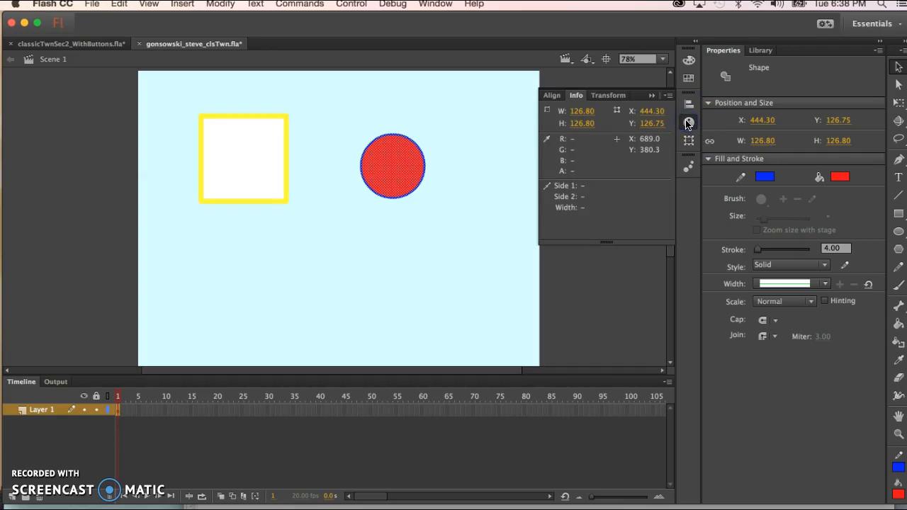
left_click(581, 111)
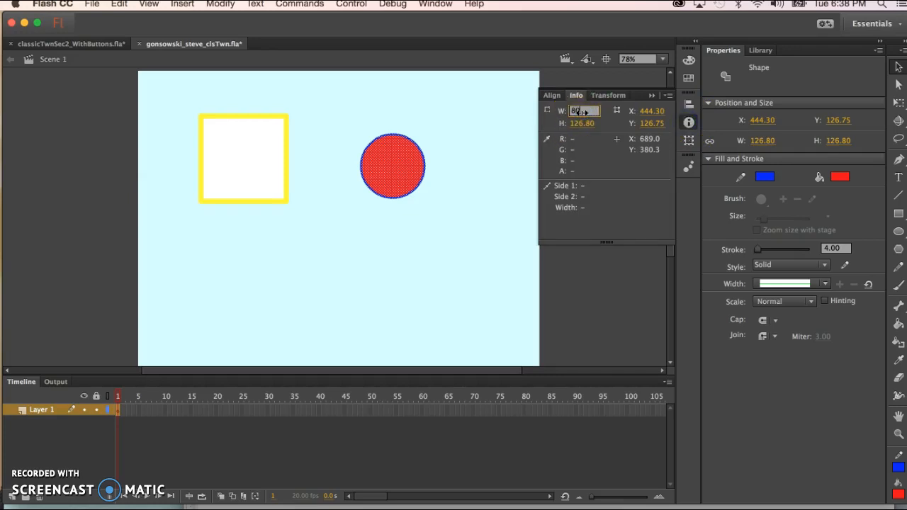
type("80")
key("Tab")
type("80")
key("Tab")
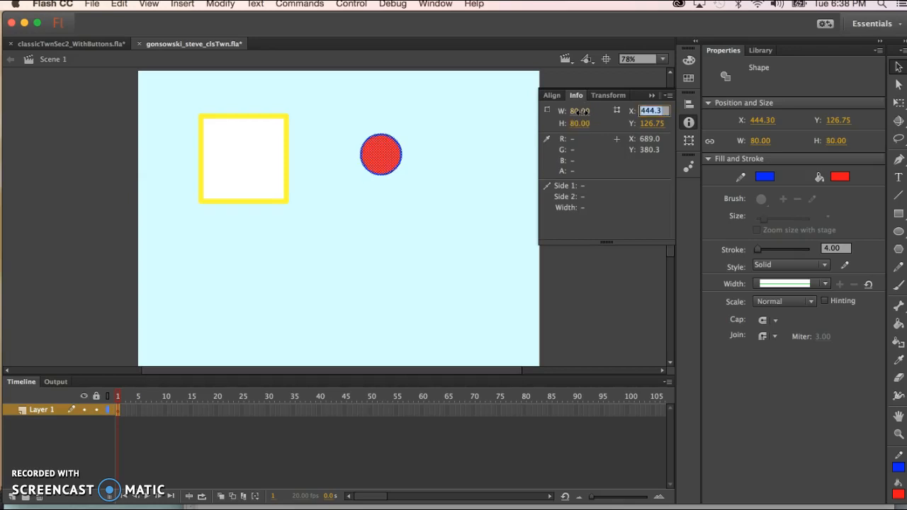
left_click(451, 252)
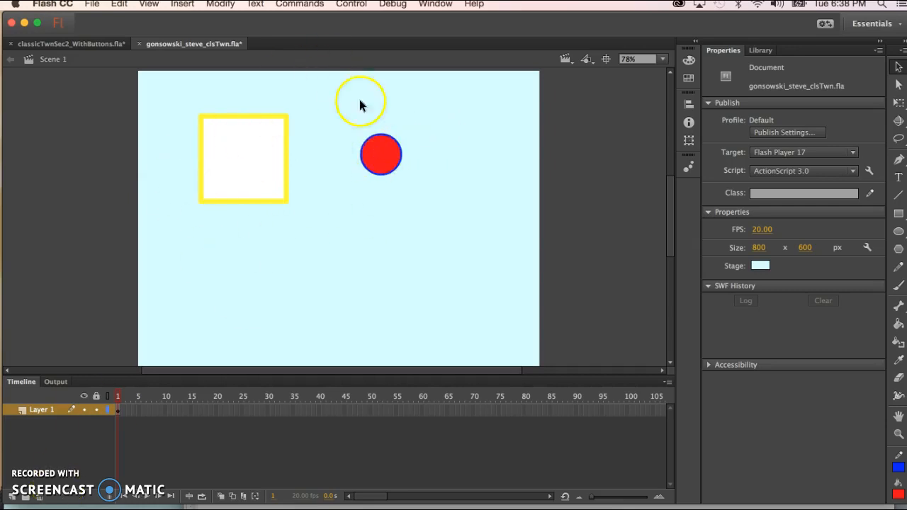
Step: Try to center the square and circle horizontally on the stage while they share one layer, and undo the alignment
left_click_drag(172, 231, 449, 93)
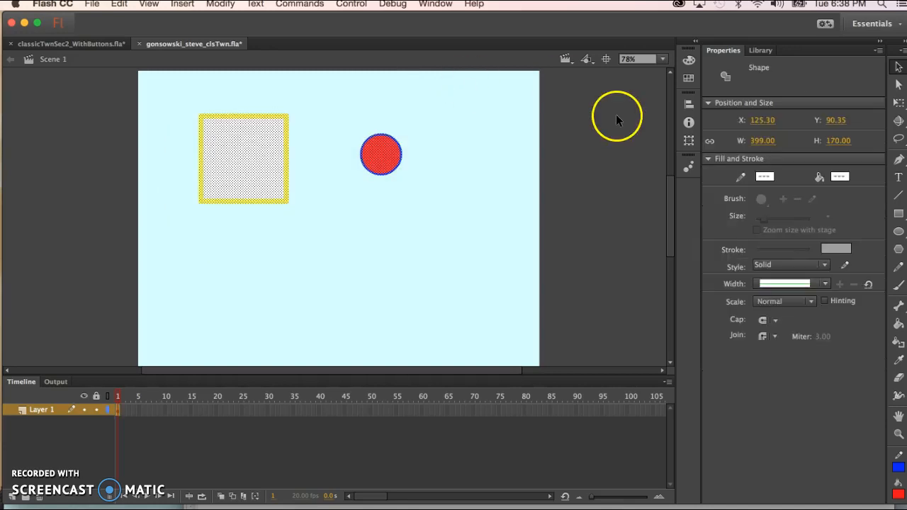
left_click(688, 104)
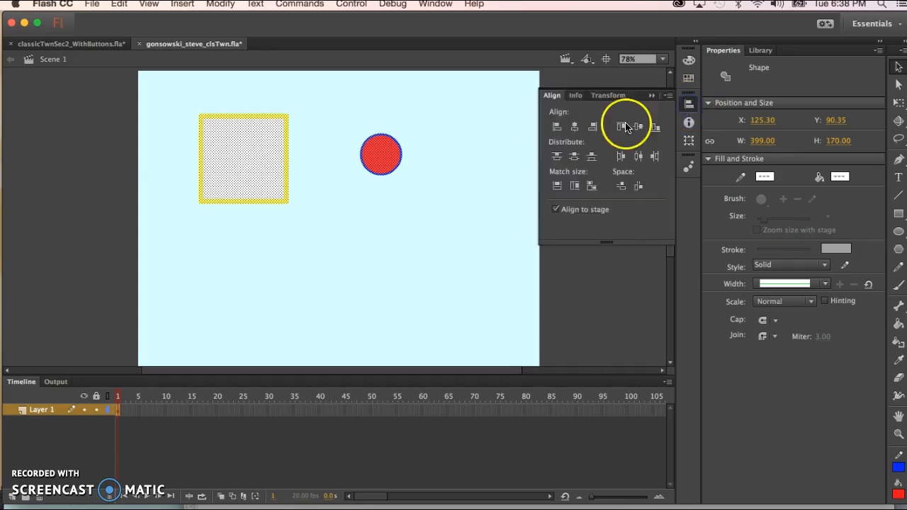
left_click(575, 127)
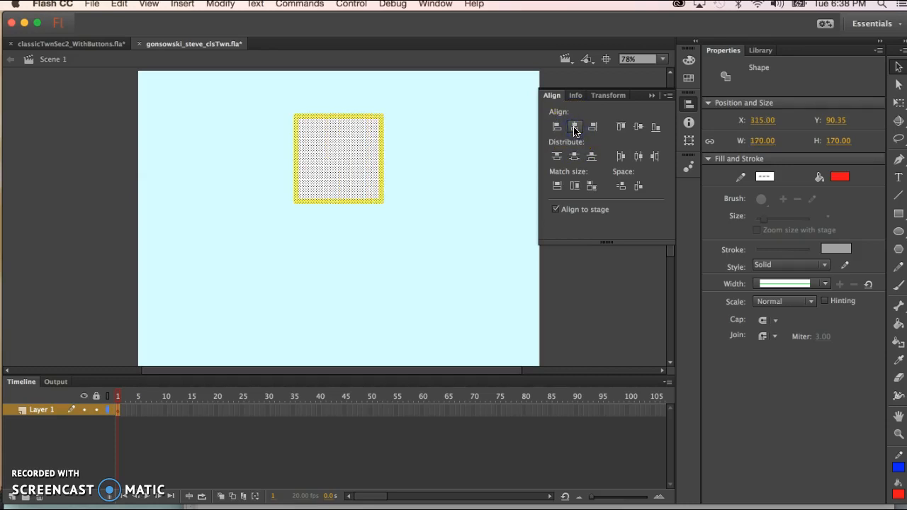
key("super+z")
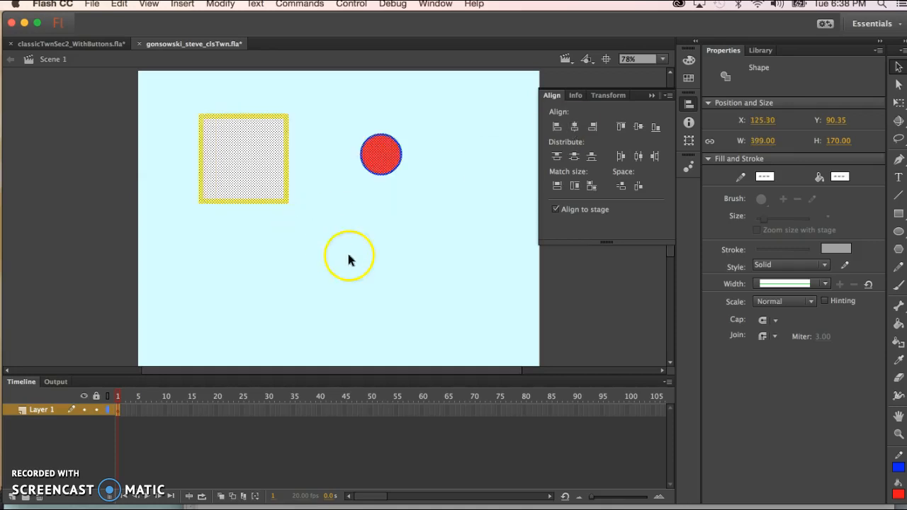
left_click(374, 264)
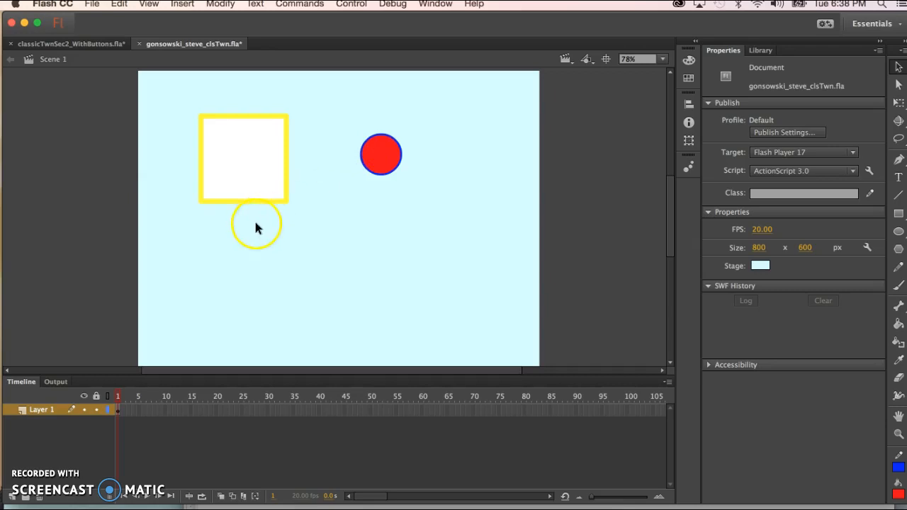
Step: Try distributing the selected square and circle to separate layers together, and undo the distribution
left_click_drag(173, 231, 452, 91)
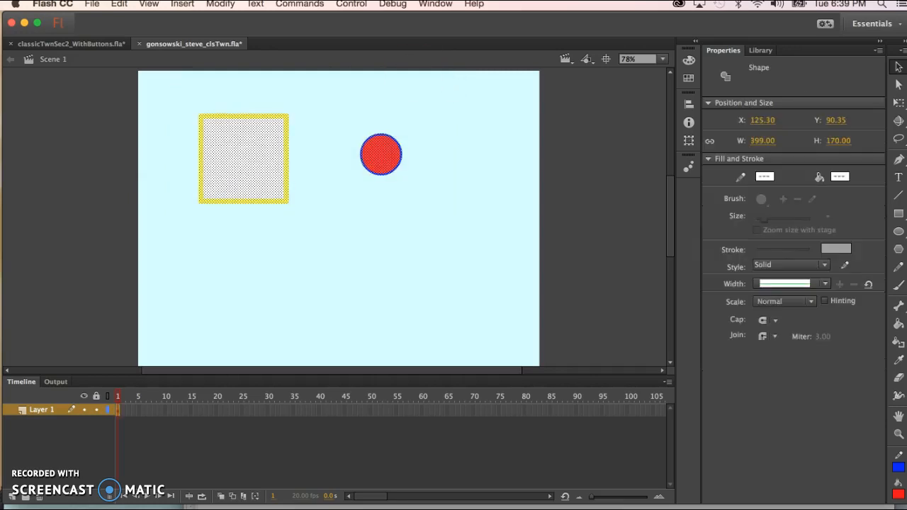
left_click(208, 7)
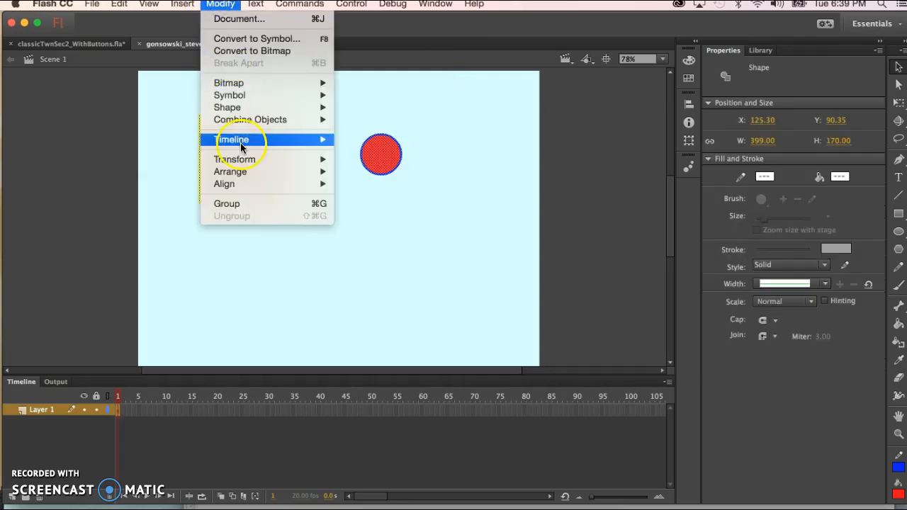
mouse_move(240, 142)
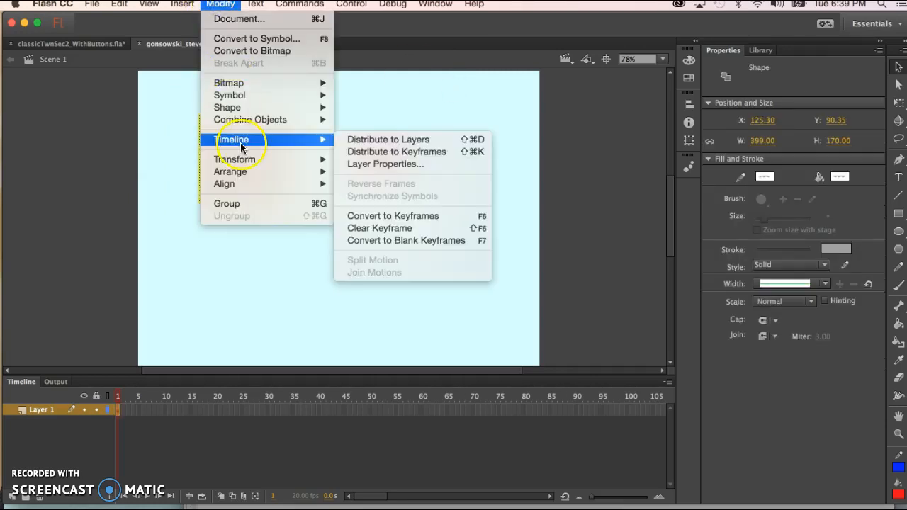
left_click(388, 138)
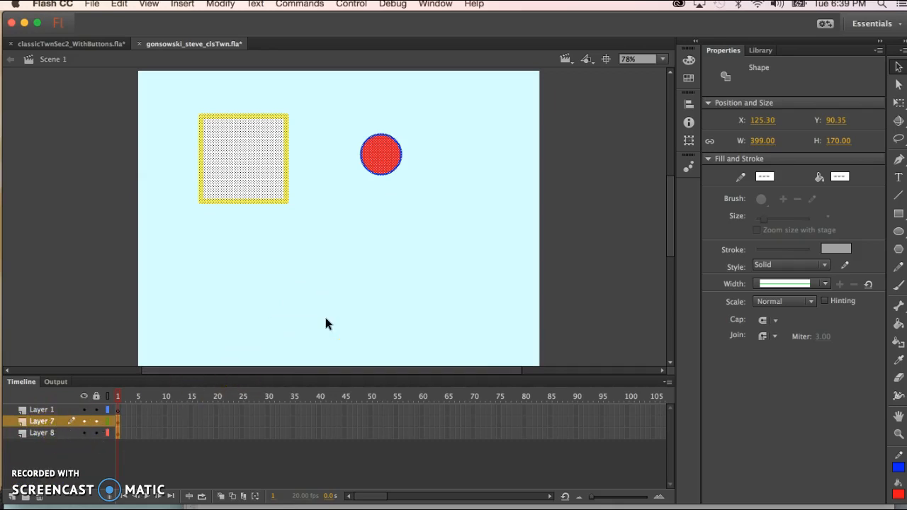
key("super+z")
left_click(239, 314)
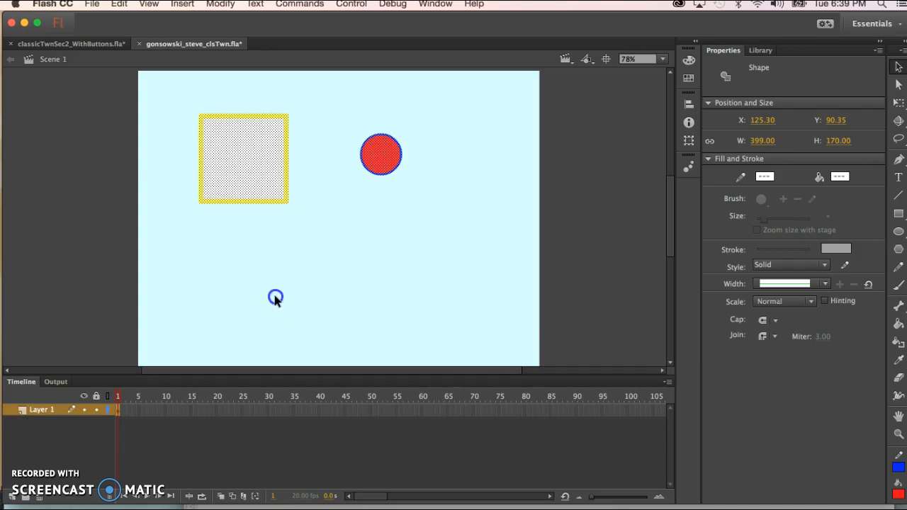
Step: Hide and reshow Layer 1 to check which shapes it holds
left_click(74, 408)
left_click(84, 411)
left_click(84, 411)
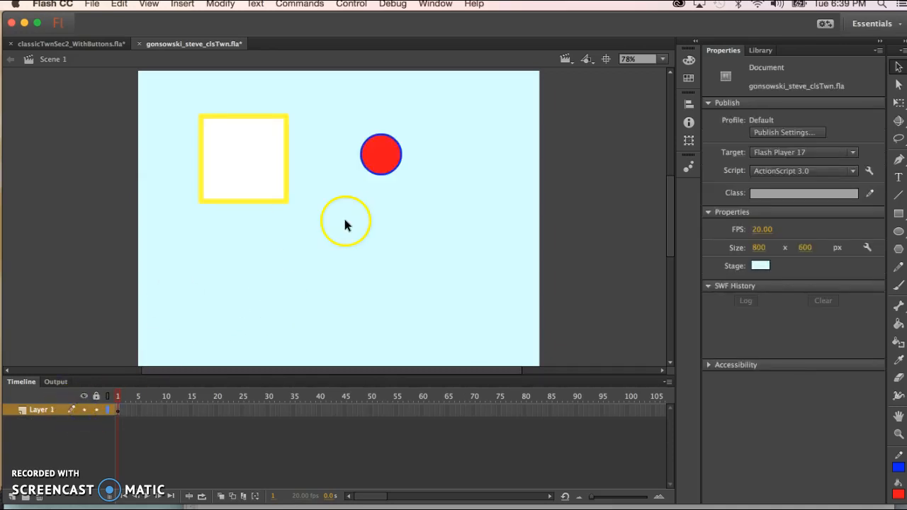
Step: Select only the circle's fill and stroke, distribute it to its own layer, and deselect it
left_click_drag(329, 221, 446, 97)
left_click(221, 5)
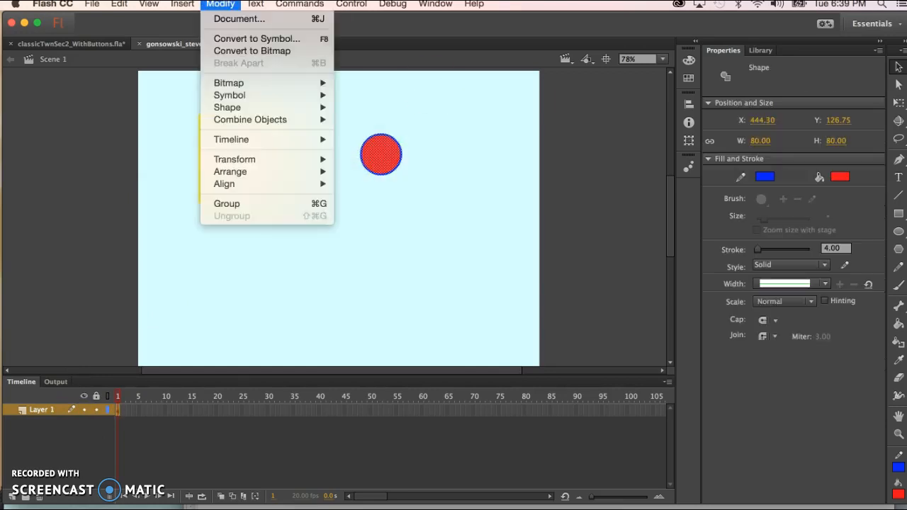
mouse_move(230, 107)
mouse_move(231, 139)
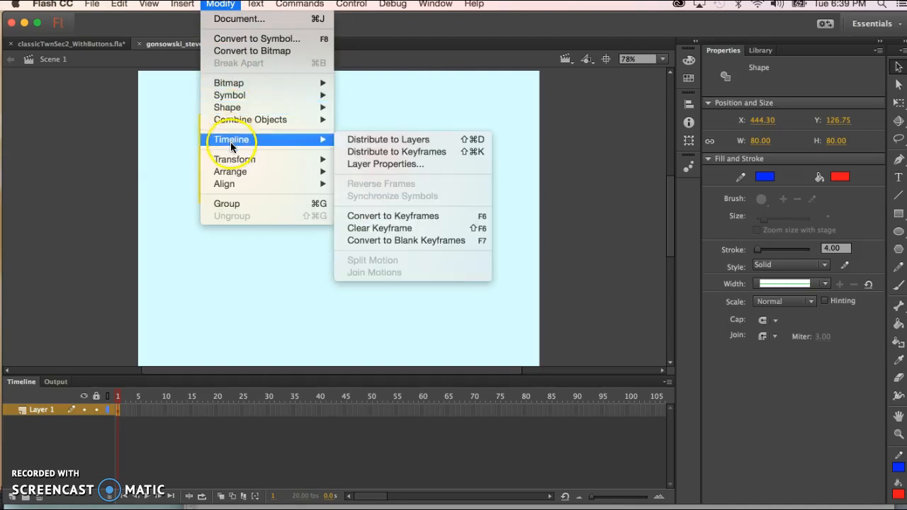
left_click(389, 141)
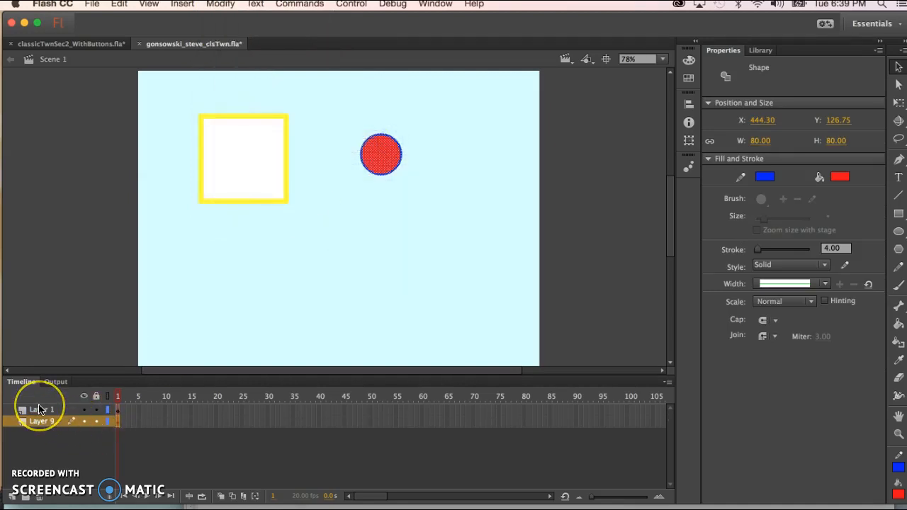
left_click(219, 326)
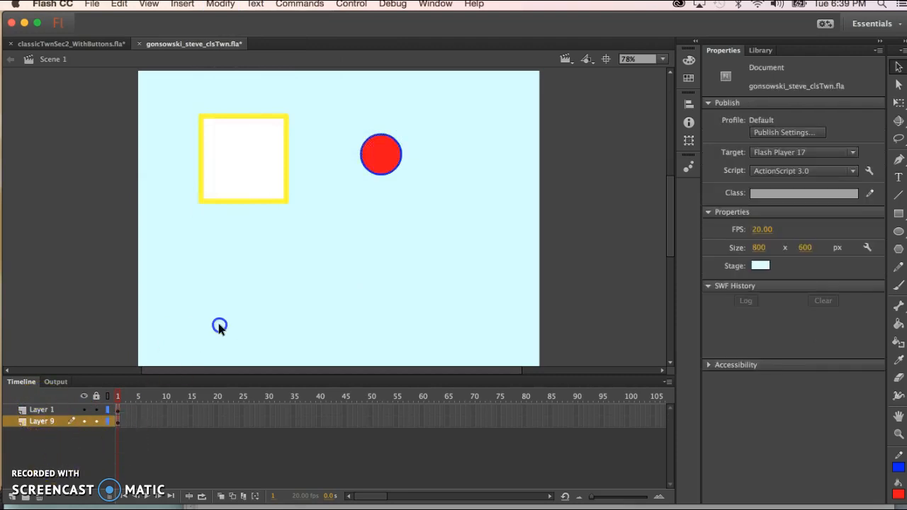
Step: Toggle Layer 1's visibility to check which shape remains on it, leaving the layer shown
left_click(84, 411)
left_click(84, 411)
left_click(83, 411)
left_click(83, 411)
left_click(84, 411)
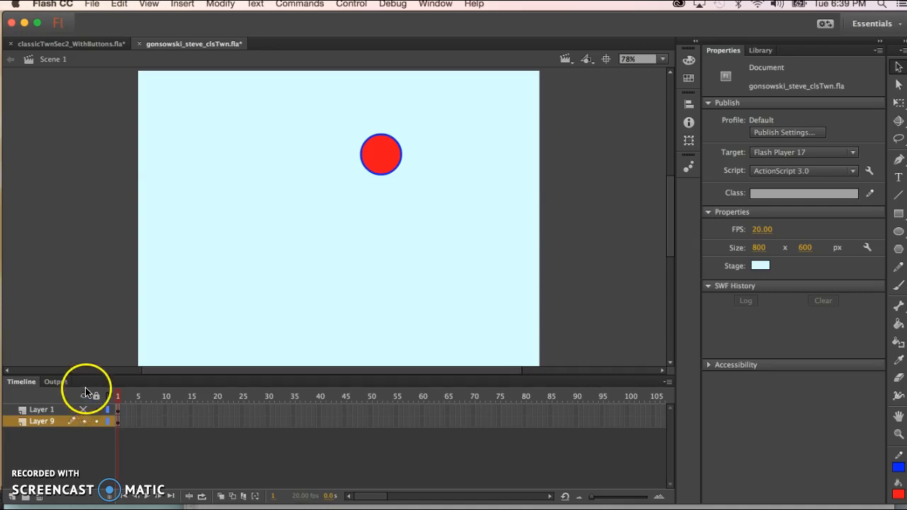
left_click(83, 410)
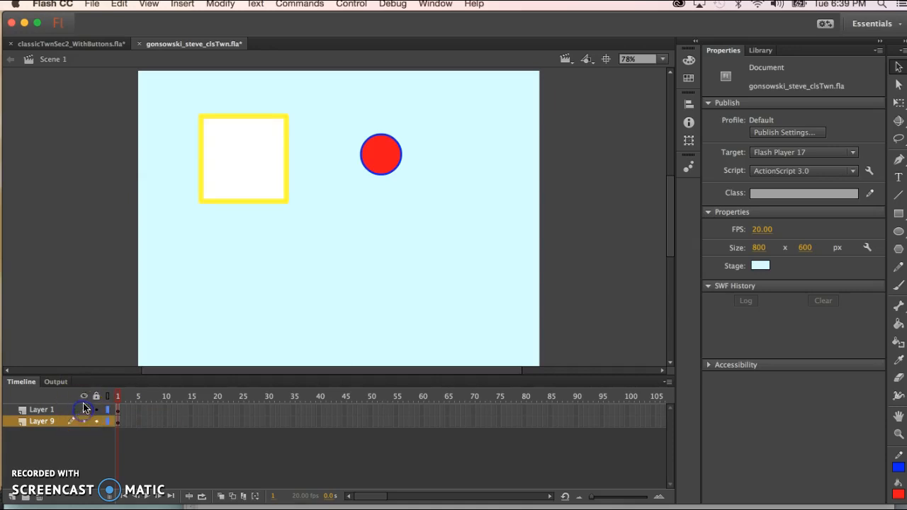
left_click(84, 410)
left_click(84, 409)
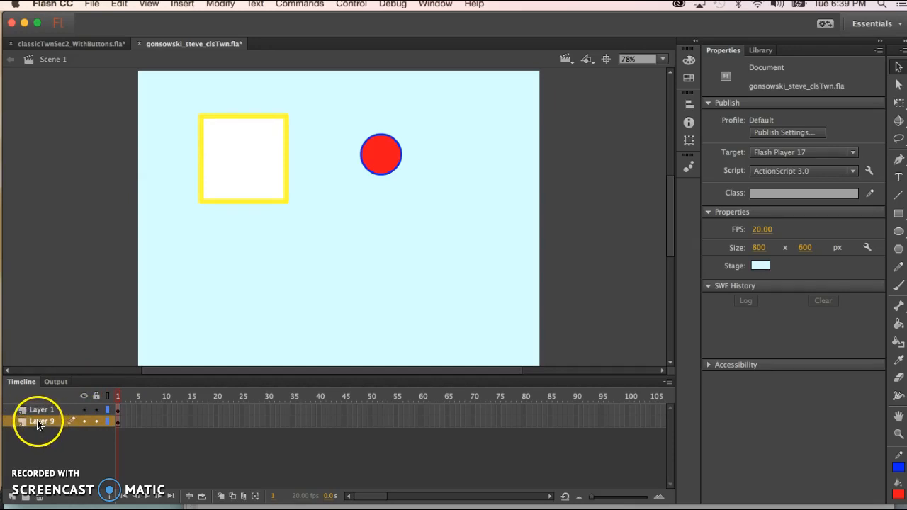
Step: Move the circle's layer above Layer 1, and toggle the visibility of all layers
left_click(39, 423)
left_click_drag(39, 415, 36, 408)
left_click(85, 397)
left_click(85, 396)
left_click(85, 397)
left_click(85, 397)
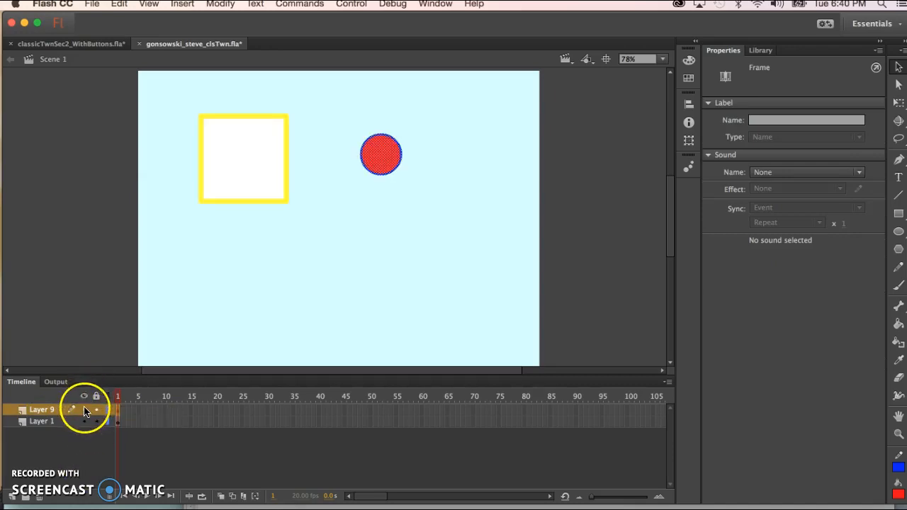
Step: Toggle the visibility of the circle's layer to check its contents, leaving the layer shown
left_click(85, 411)
left_click(84, 411)
left_click(84, 411)
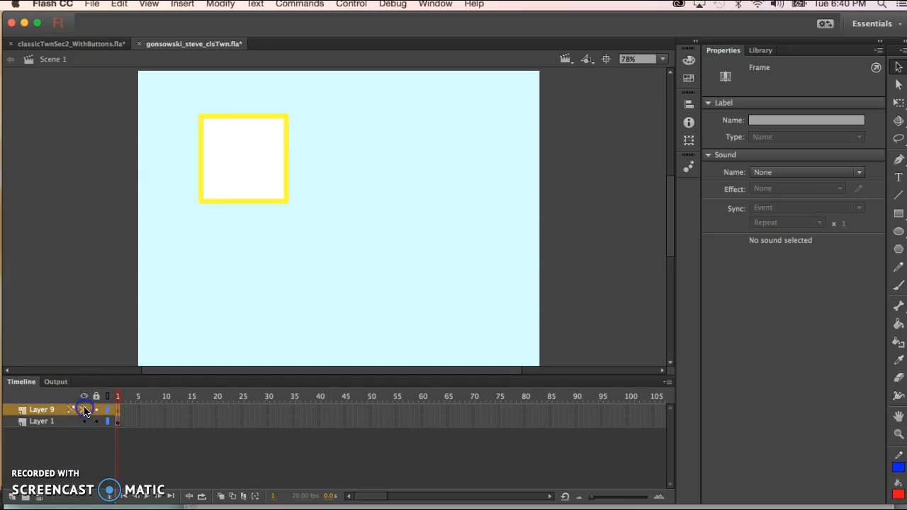
left_click(84, 411)
left_click(84, 411)
left_click(84, 411)
left_click(84, 411)
left_click(84, 411)
left_click(84, 412)
left_click(84, 411)
Step: Select both the square and the circle and align their horizontal centers to the stage
left_click(304, 308)
left_click(170, 247)
left_click_drag(171, 247, 458, 91)
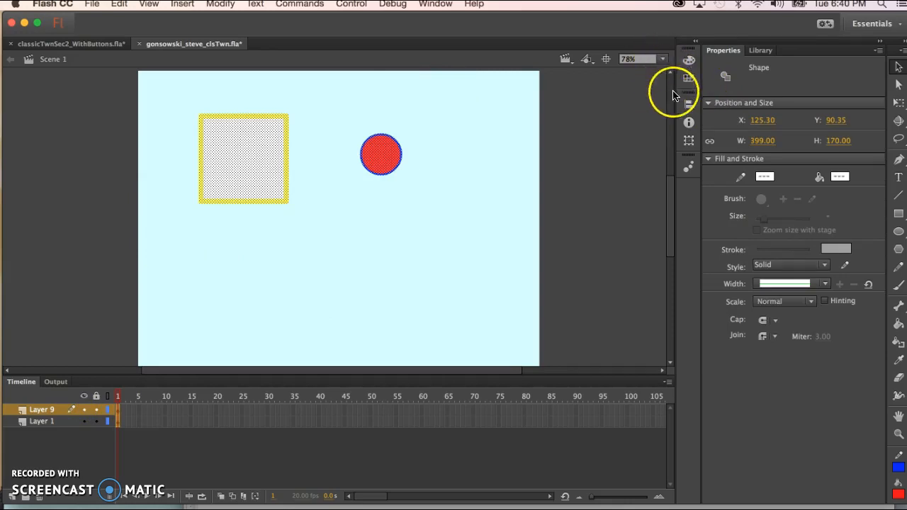
left_click(688, 105)
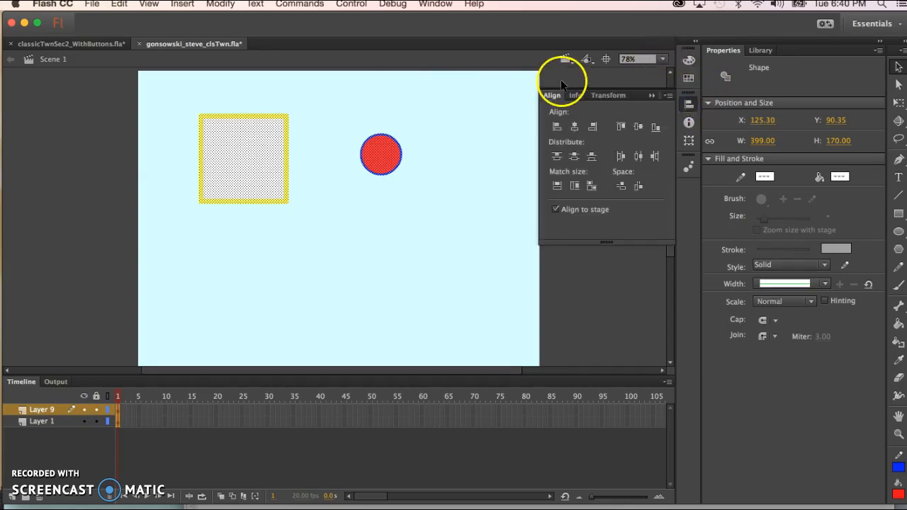
left_click(575, 127)
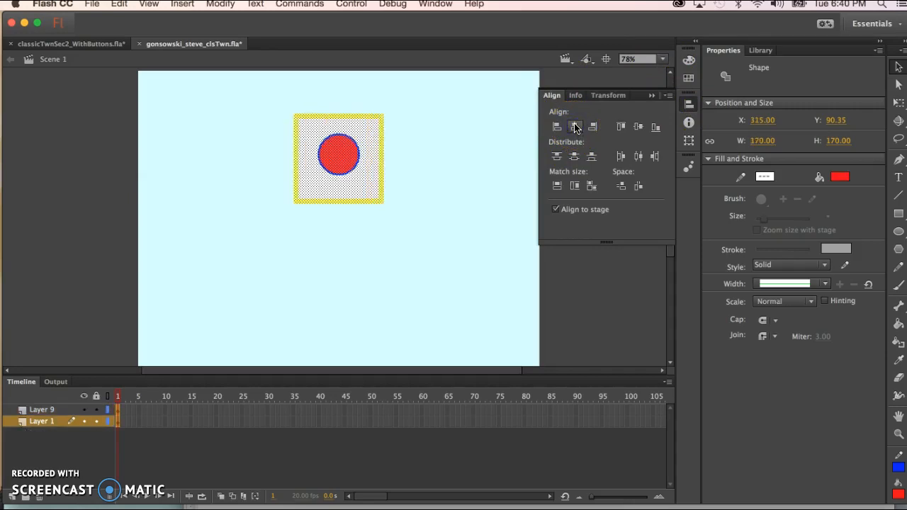
Step: Align the vertical centers of the selected square and circle to the stage, and deselect them
left_click(638, 127)
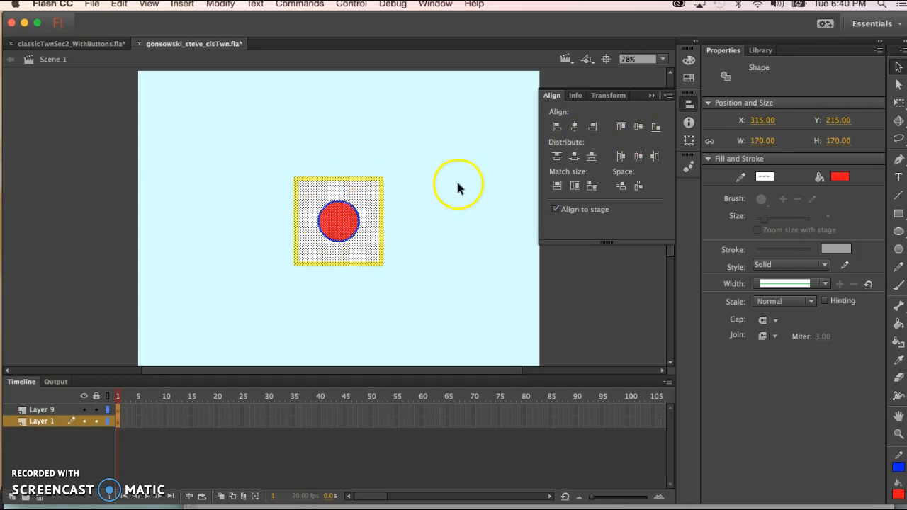
left_click(438, 195)
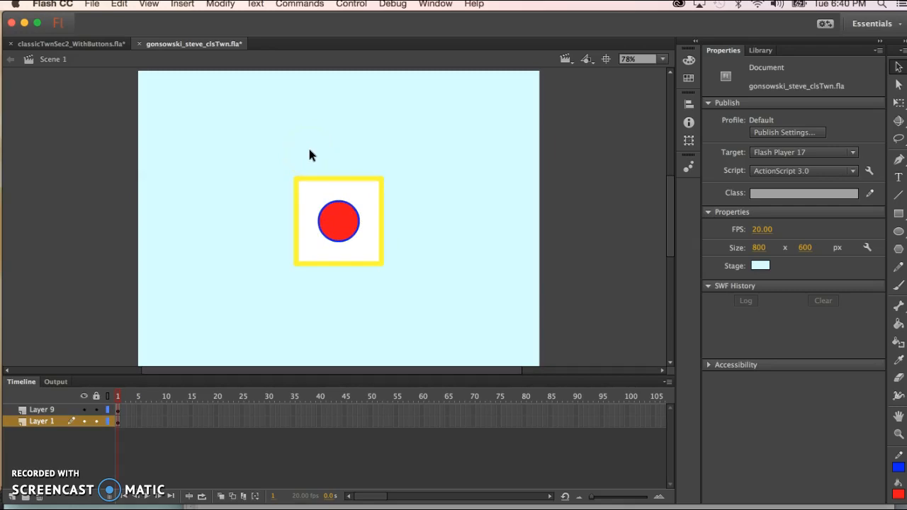
left_click_drag(309, 149, 366, 253)
left_click_drag(339, 210, 451, 146)
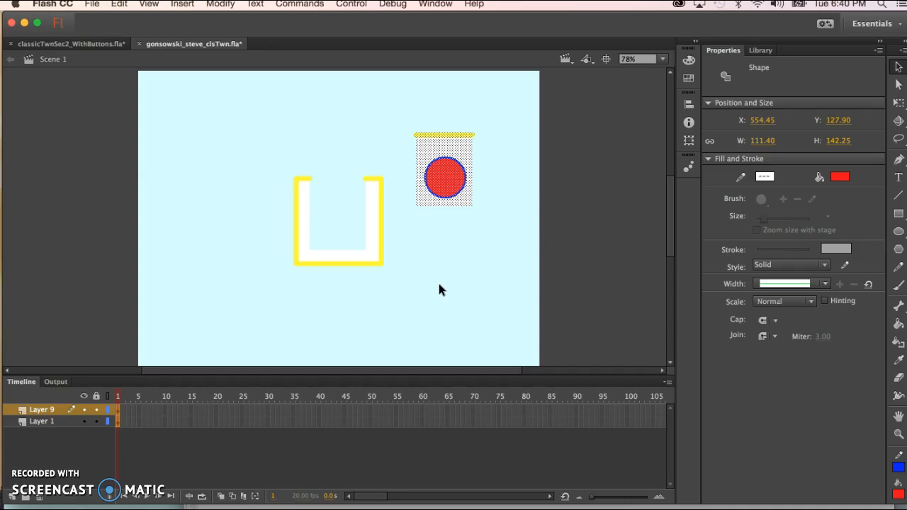
key("super+z")
left_click(397, 299)
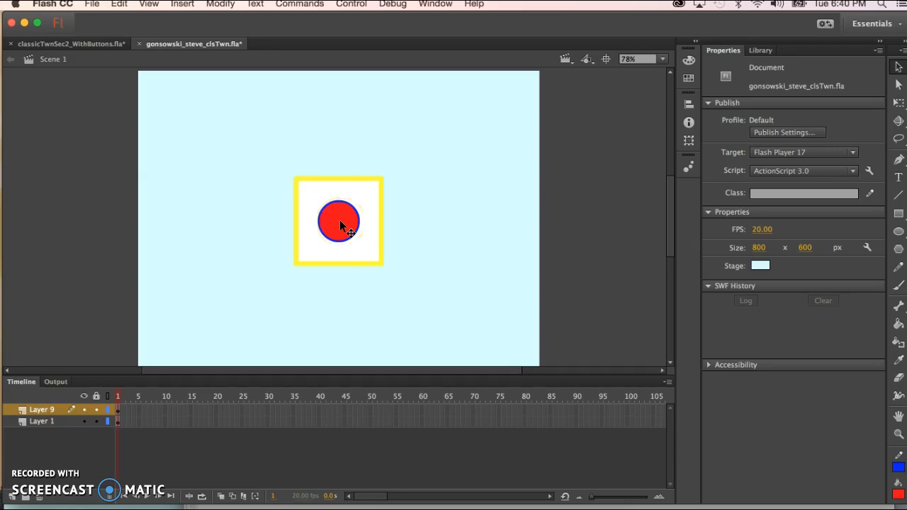
Step: Select the circle through its layer's frame 1 and nudge it straight up into the upper part of the square
left_click(116, 409)
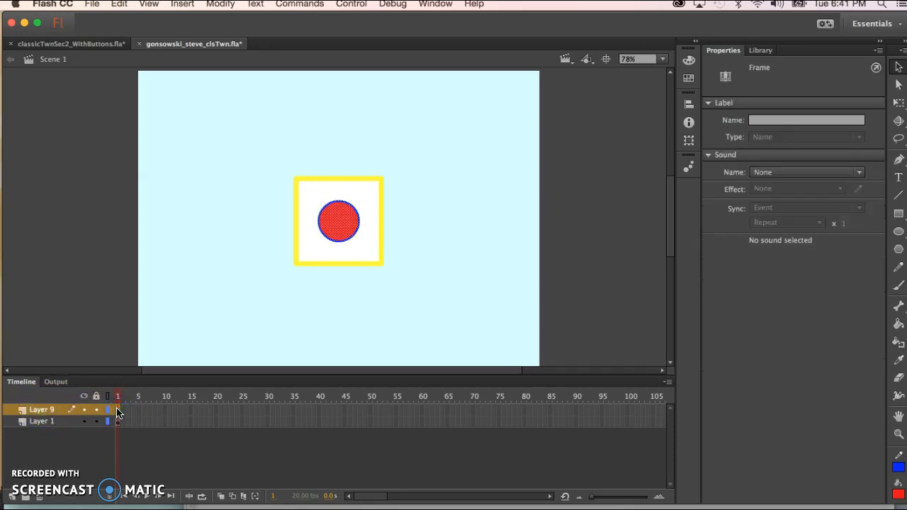
key("Up")
key("Up")
key("Up")
key("Up")
key("Up")
key("Up")
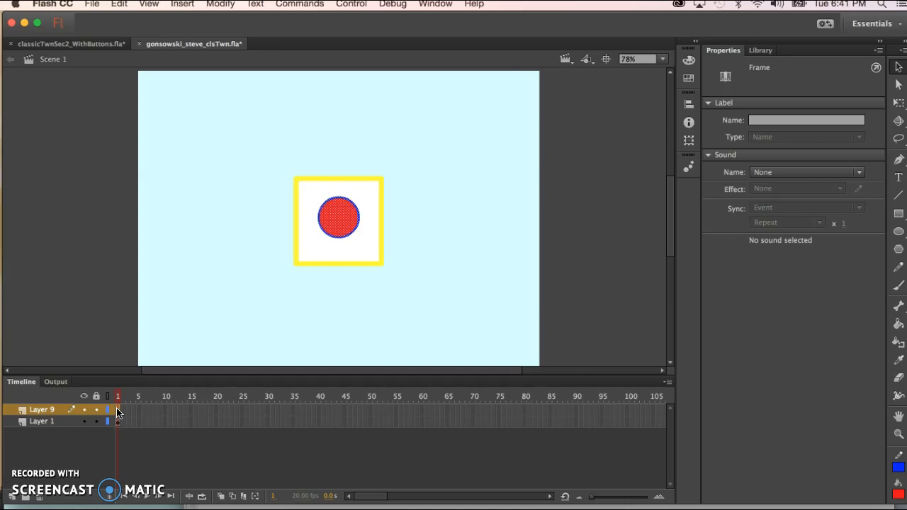
key("Up")
key("Up")
key("Up")
key("Up")
key("Up")
key("Up")
key("Up")
key("Up")
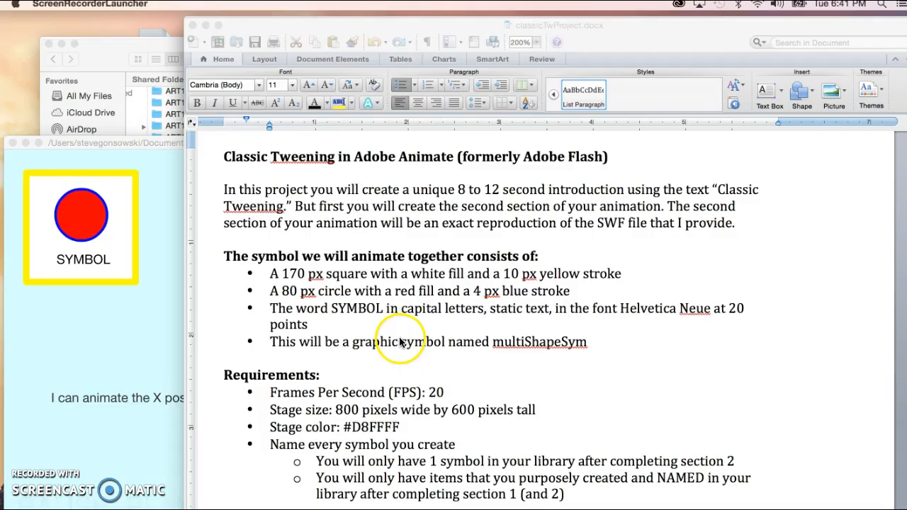
Step: Check the text requirement in the Word project document, and add the static text "SYMBOL" below the square in Flash
left_click(401, 340)
left_click_drag(331, 310, 382, 309)
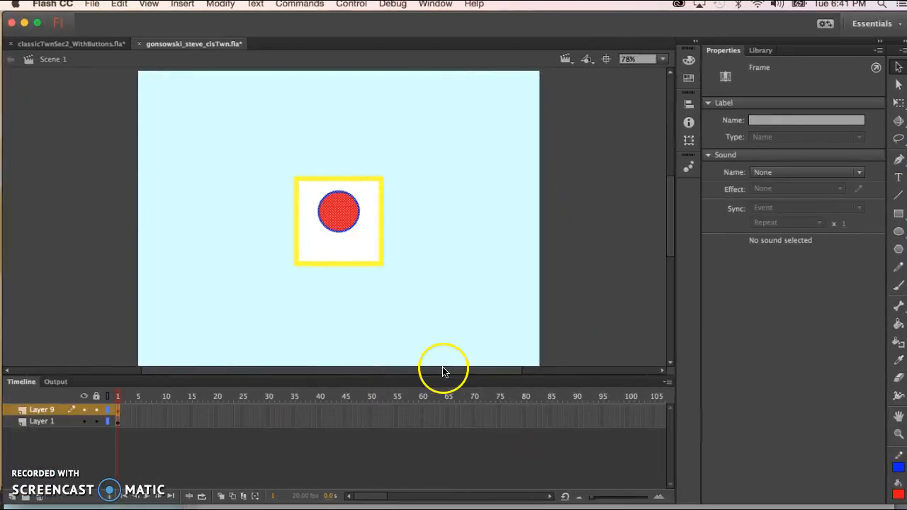
left_click(898, 177)
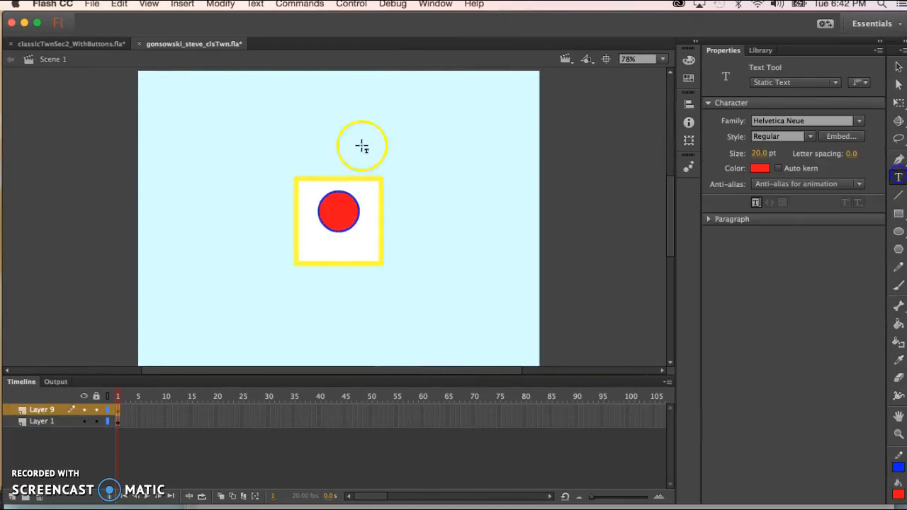
left_click(278, 306)
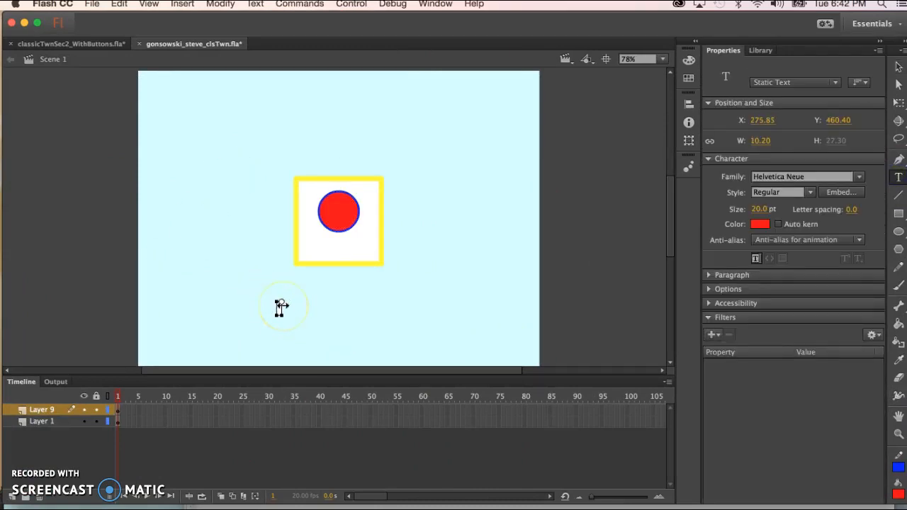
type("SYMBOL")
Step: Change the color of the SYMBOL text to black
left_click(898, 435)
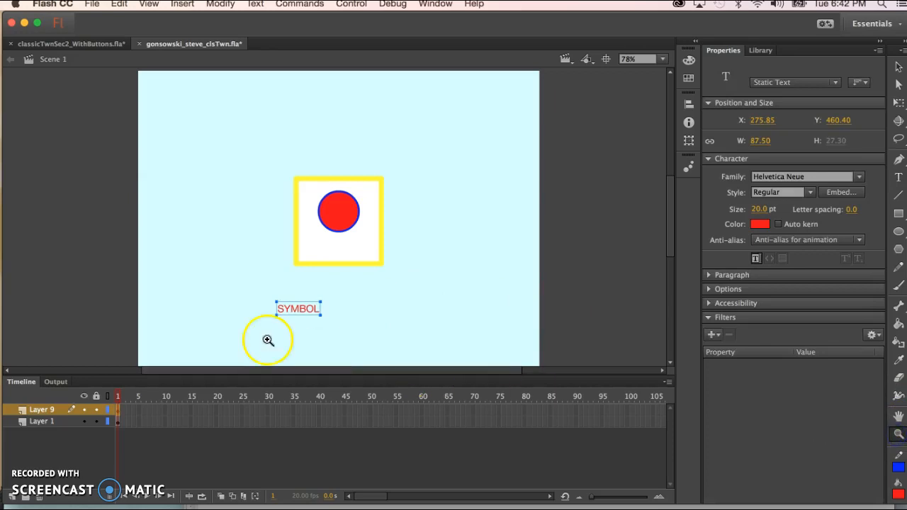
left_click_drag(251, 336, 439, 148)
left_click(899, 177)
left_click_drag(224, 328, 307, 324)
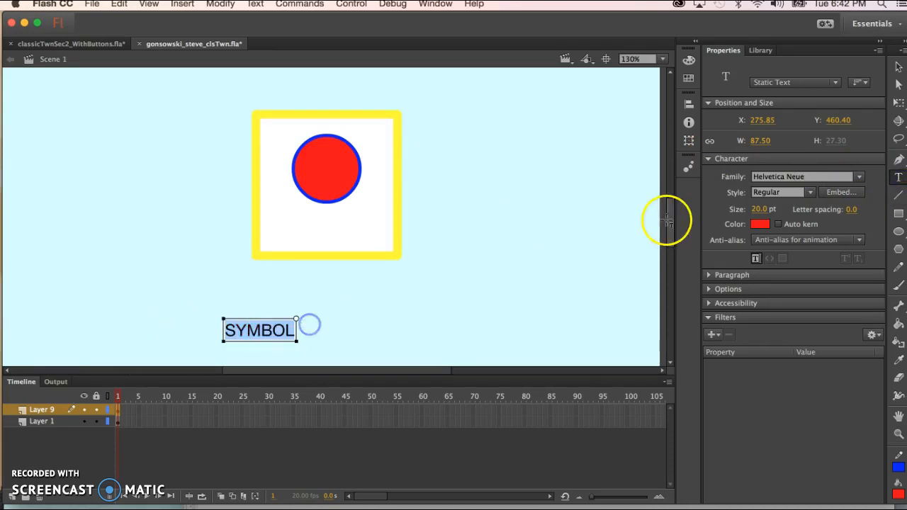
left_click(757, 224)
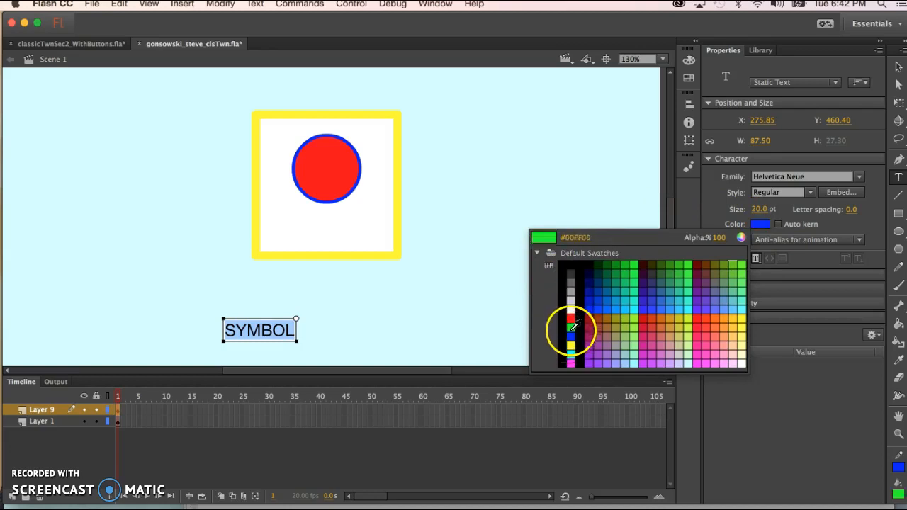
left_click(573, 266)
Step: Set the SYMBOL text to 20 pt Helvetica Neue in the Regular style
left_click(760, 209)
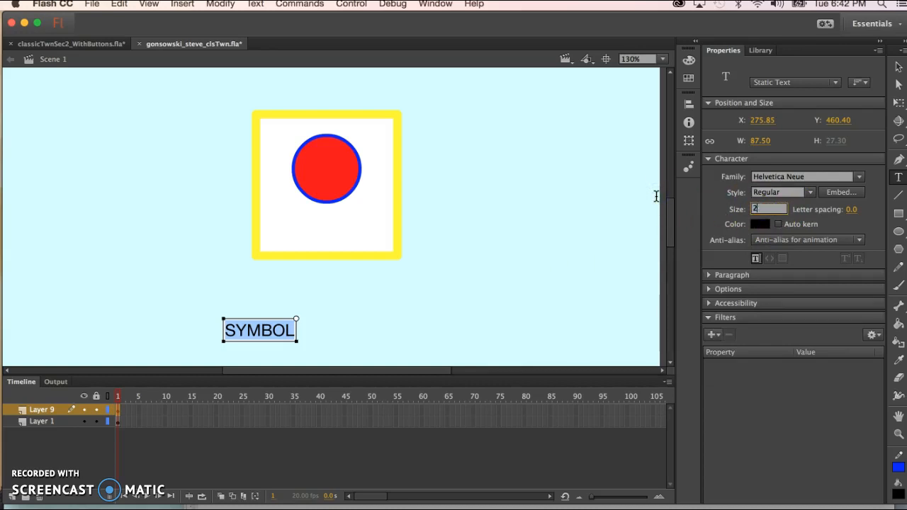
key("Return")
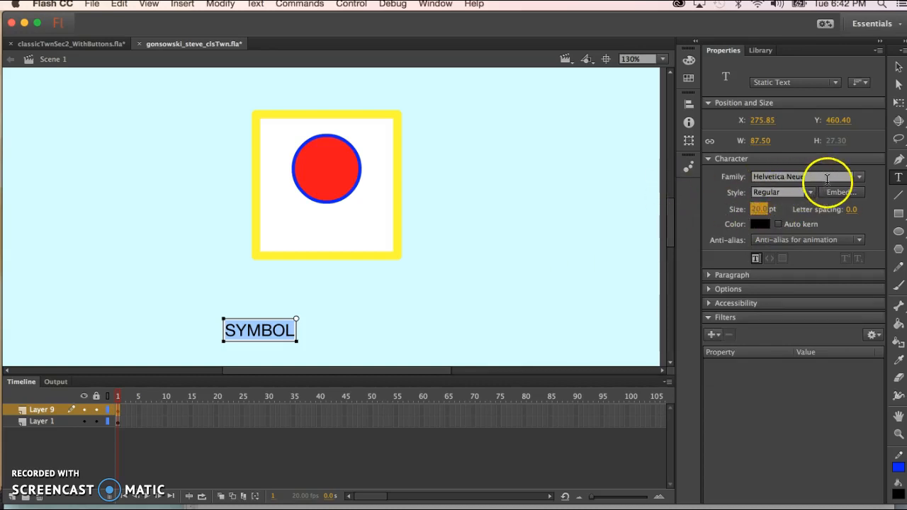
left_click(859, 177)
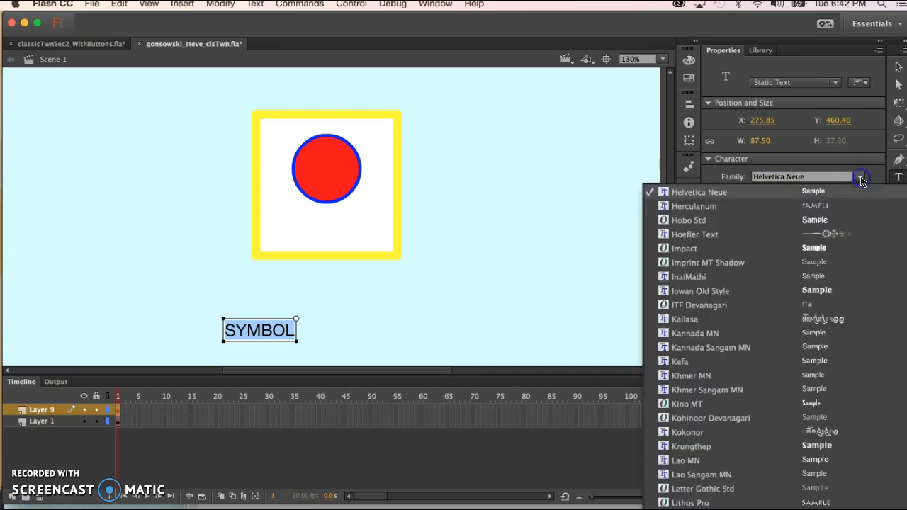
scroll(730, 393, "down", 2)
scroll(730, 393, "up", 4)
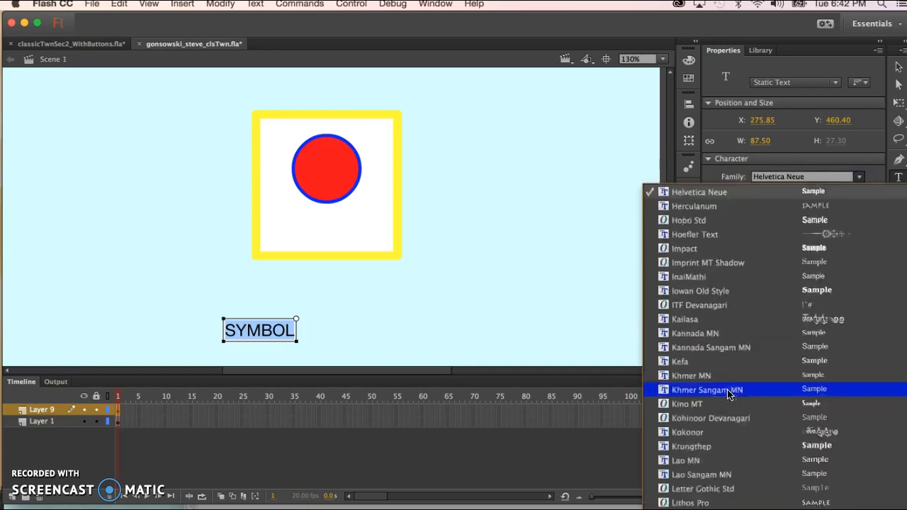
scroll(730, 389, "up", 2)
left_click(725, 278)
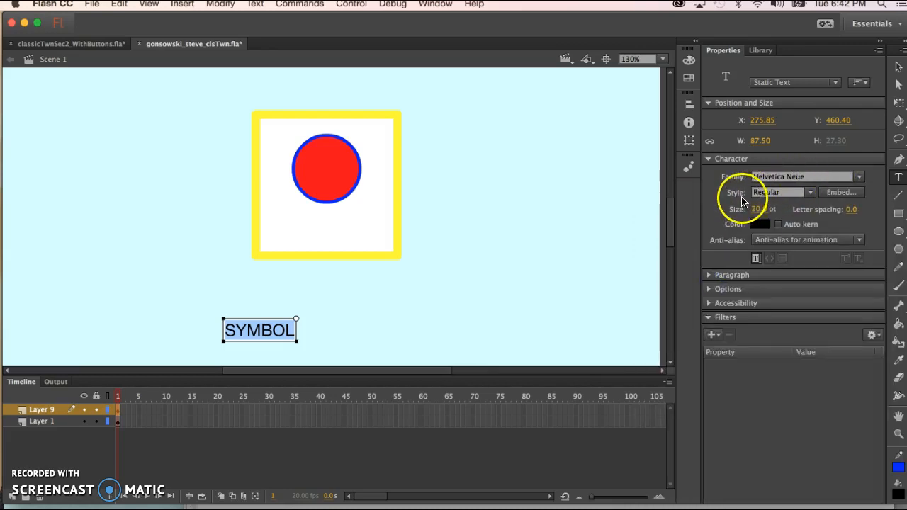
left_click(809, 194)
left_click(774, 338)
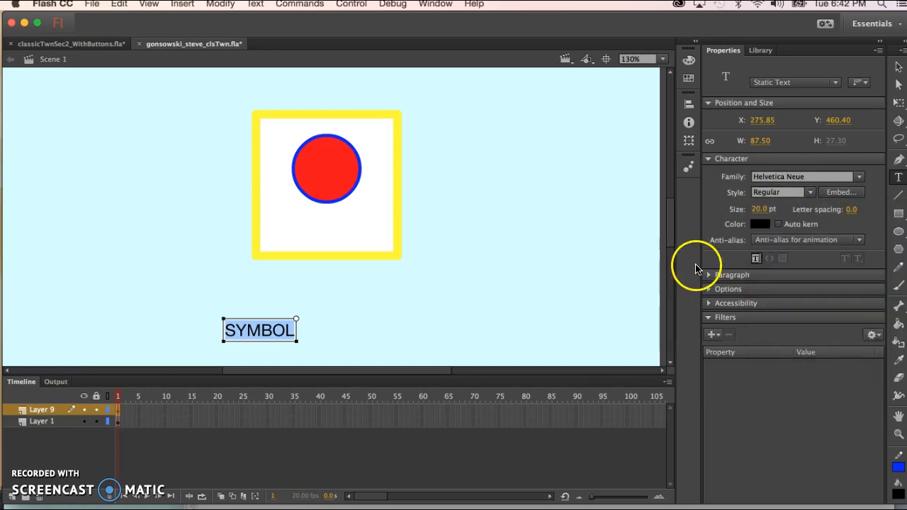
Step: Move the SYMBOL text inside the square, centered beneath the circle at about X 357, Y 338, and deselect it
left_click(899, 67)
left_click(439, 332)
left_click_drag(259, 336, 327, 237)
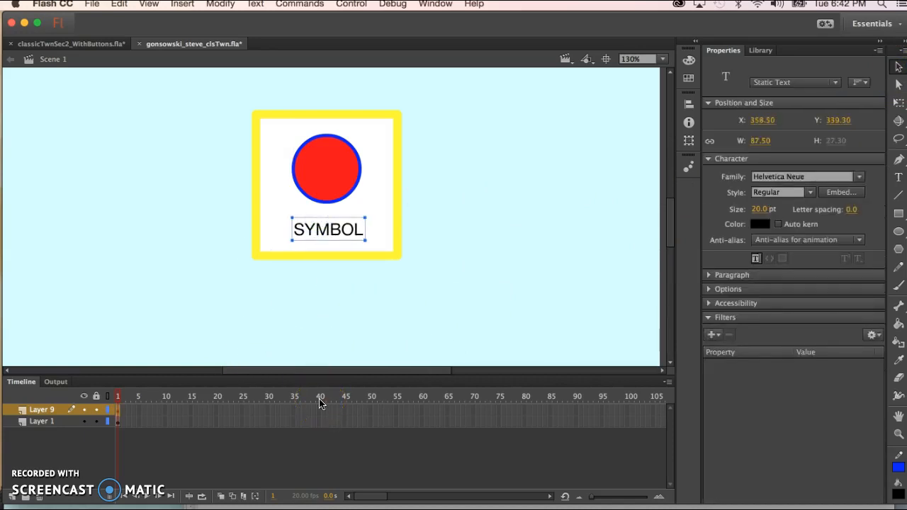
key("Right")
key("Right")
key("Left")
key("Up")
key("Up")
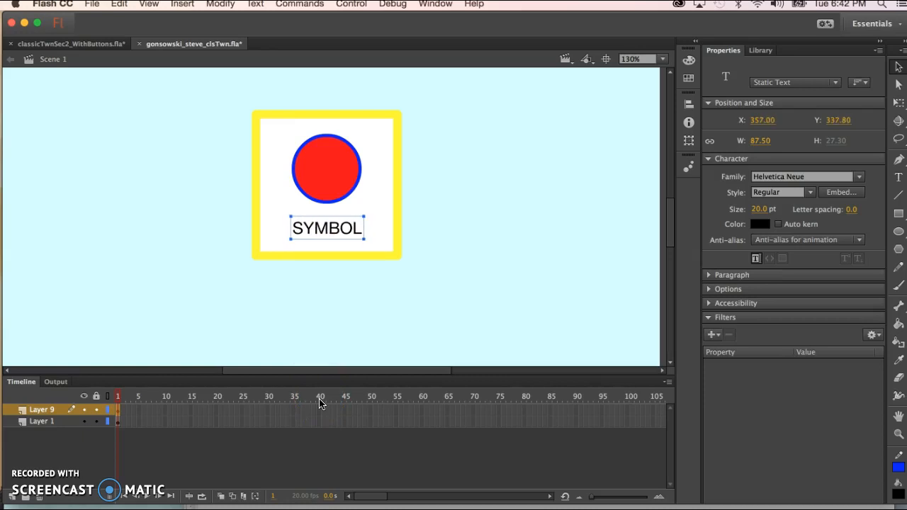
left_click(522, 221)
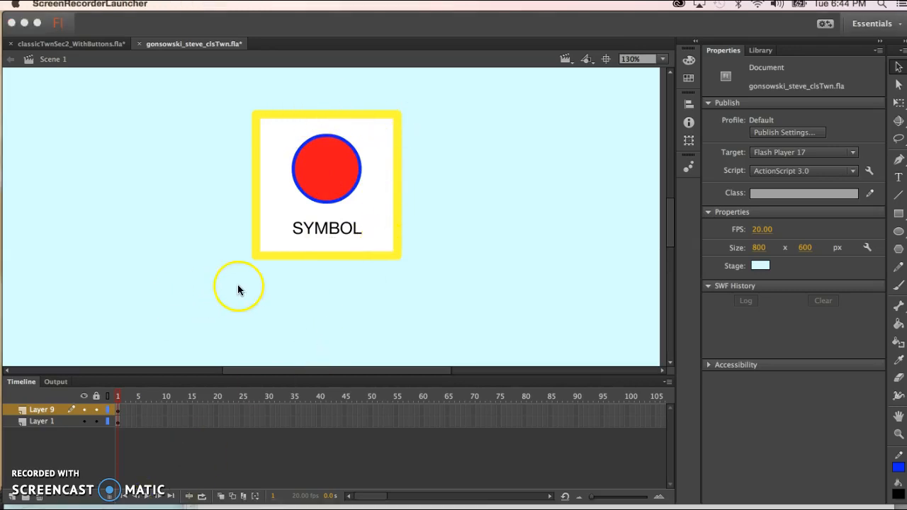
Step: Select the square, circle and text together, and copy the symbol name multiShapeSym from the Word project document
left_click_drag(204, 307, 474, 83)
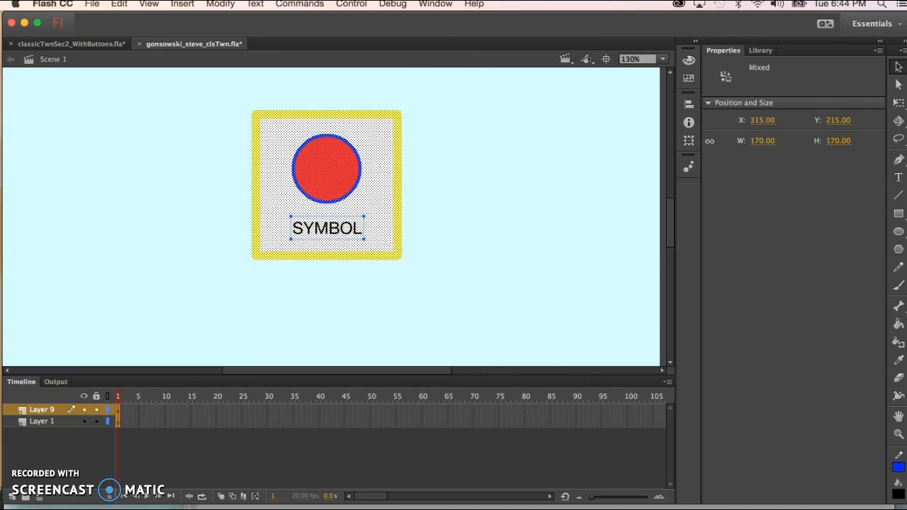
key("F8")
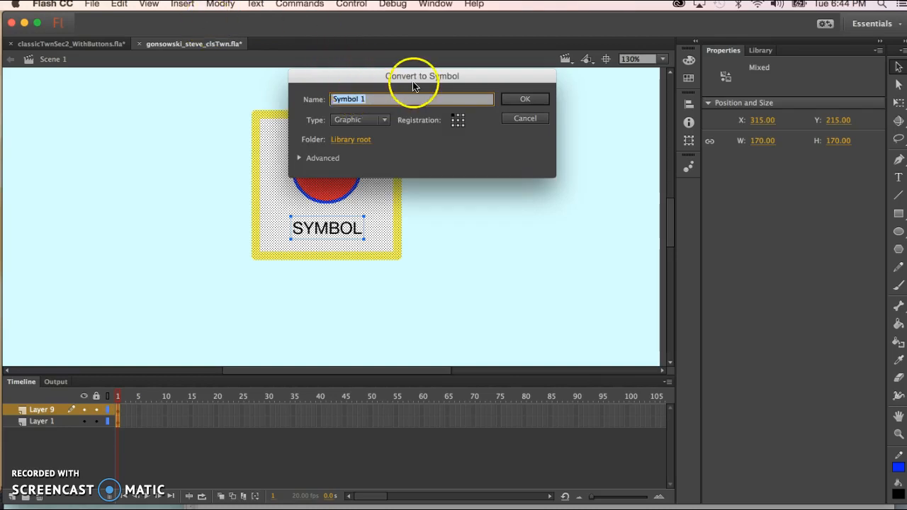
key("super+Tab")
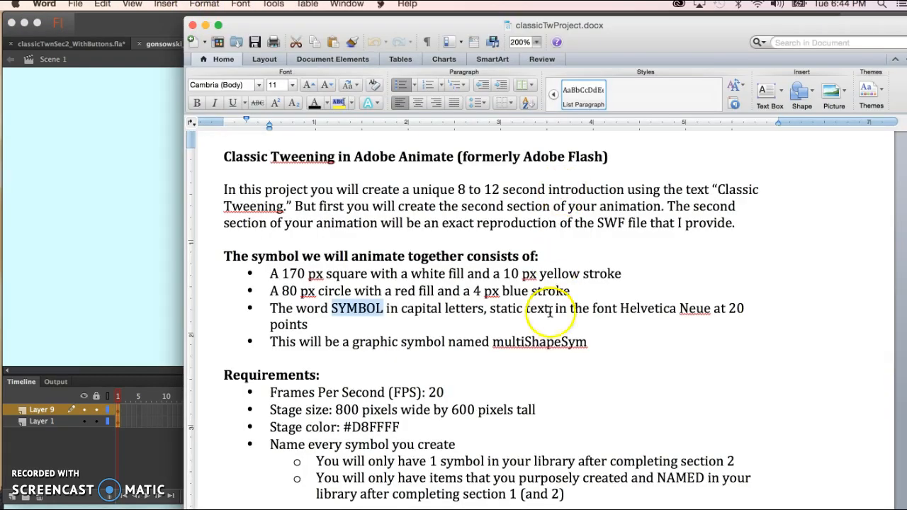
left_click_drag(494, 341, 587, 342)
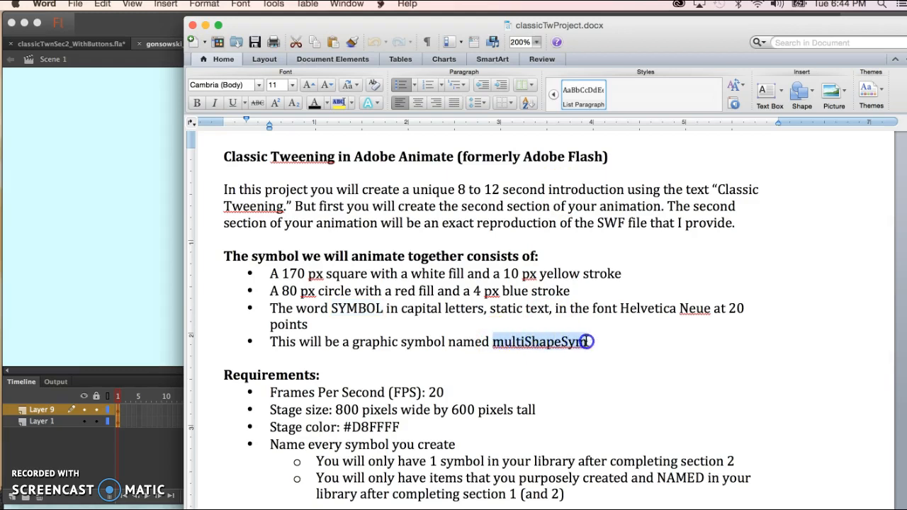
key("super+c")
left_click(111, 227)
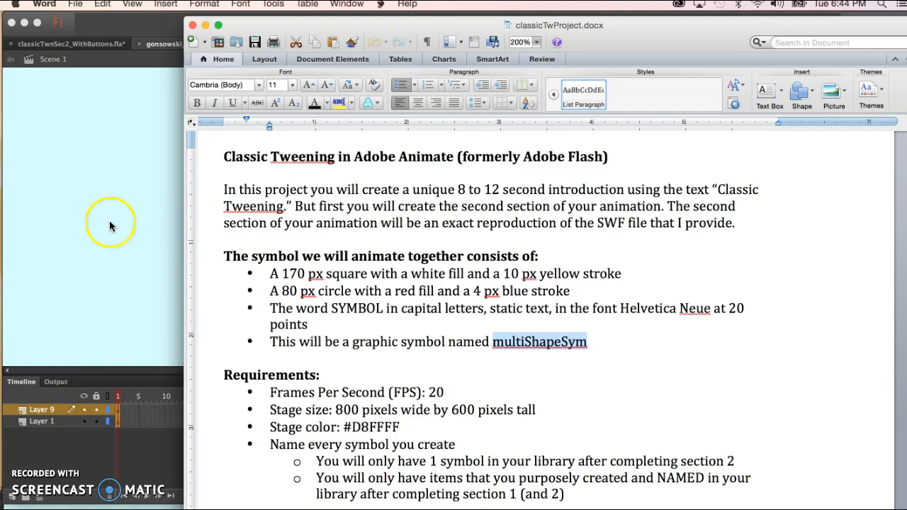
Step: Convert the selected artwork into a Graphic symbol named multiShapeSym
key("F8")
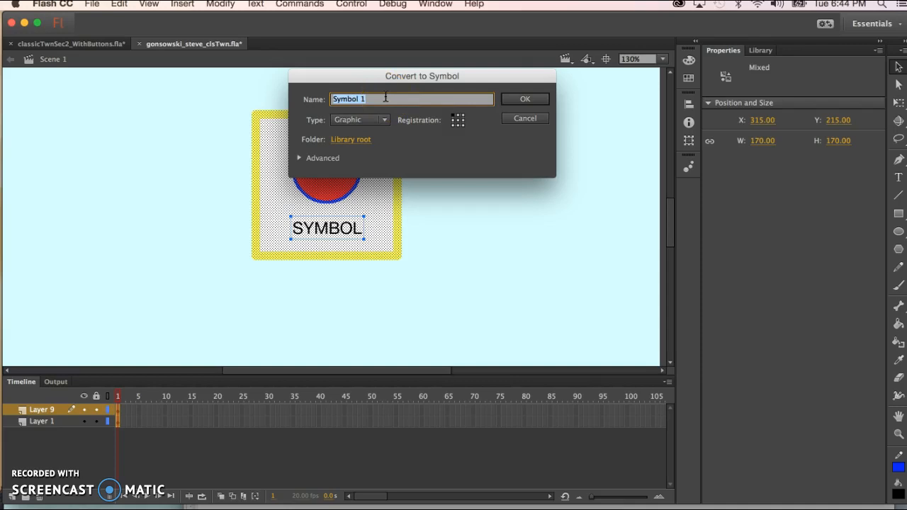
type("multiShapeSym")
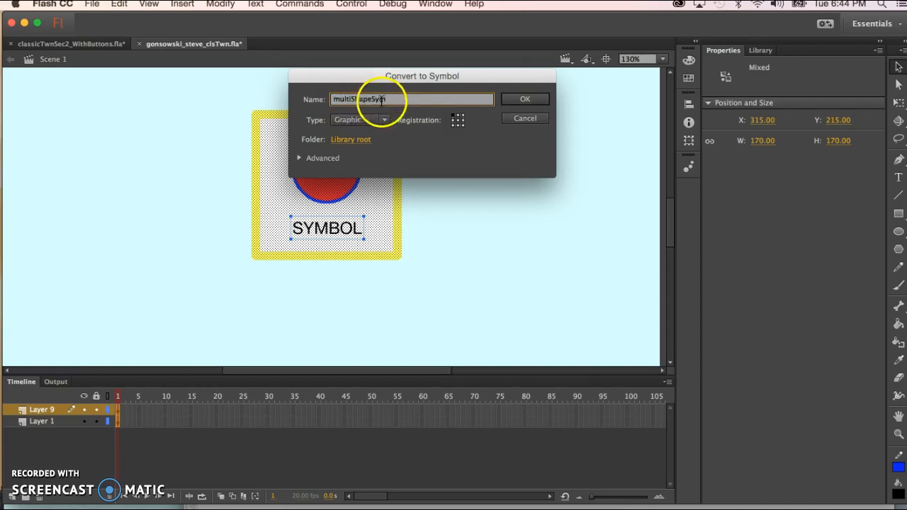
left_click(376, 122)
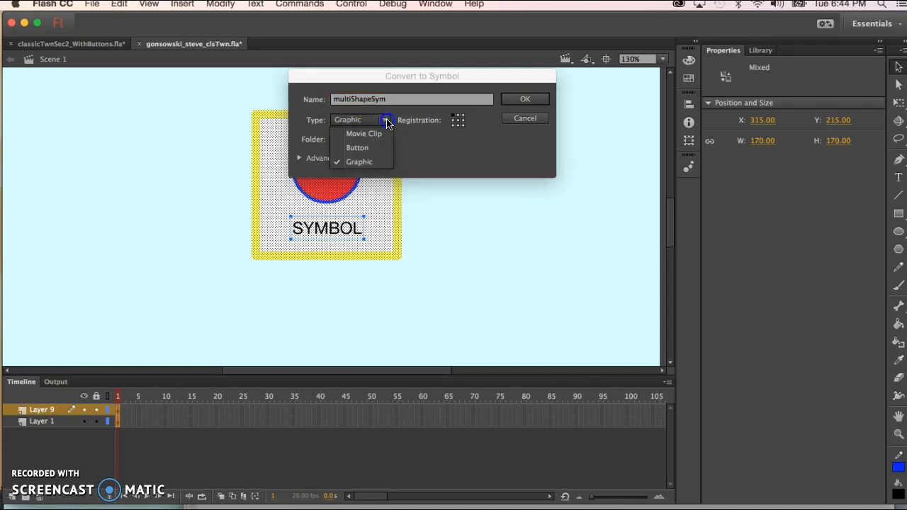
left_click(358, 162)
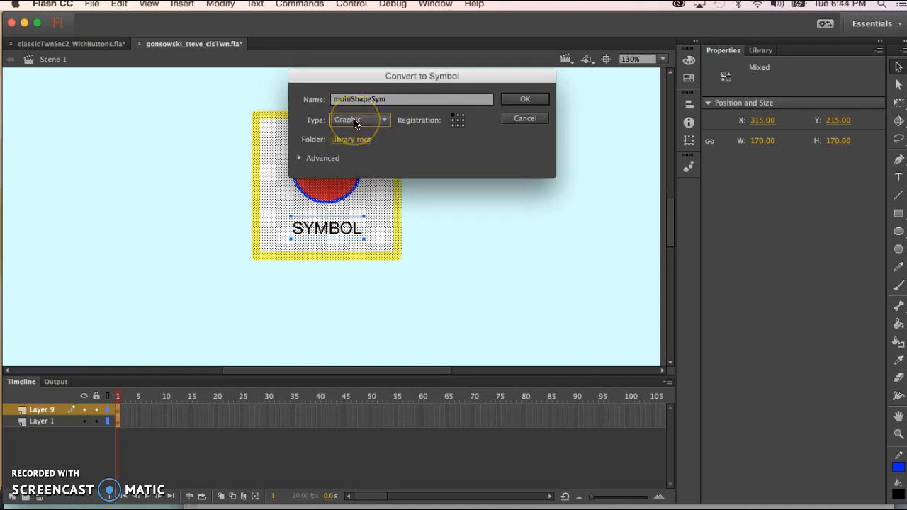
left_click(528, 102)
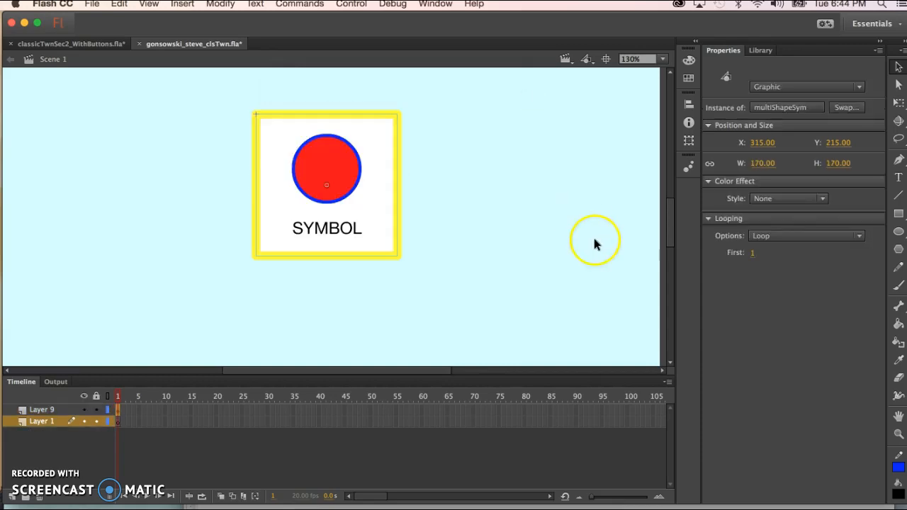
Step: Delete the redRect symbol from the document's library
left_click(765, 54)
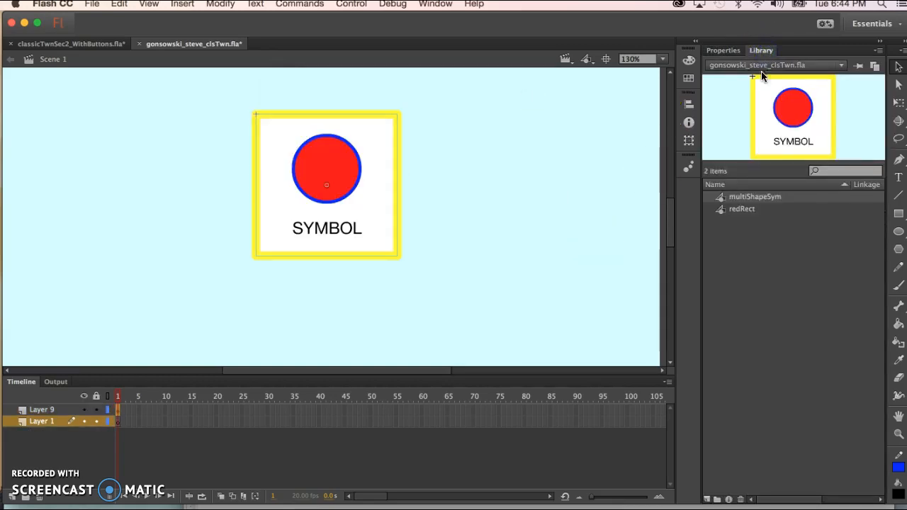
left_click(739, 210)
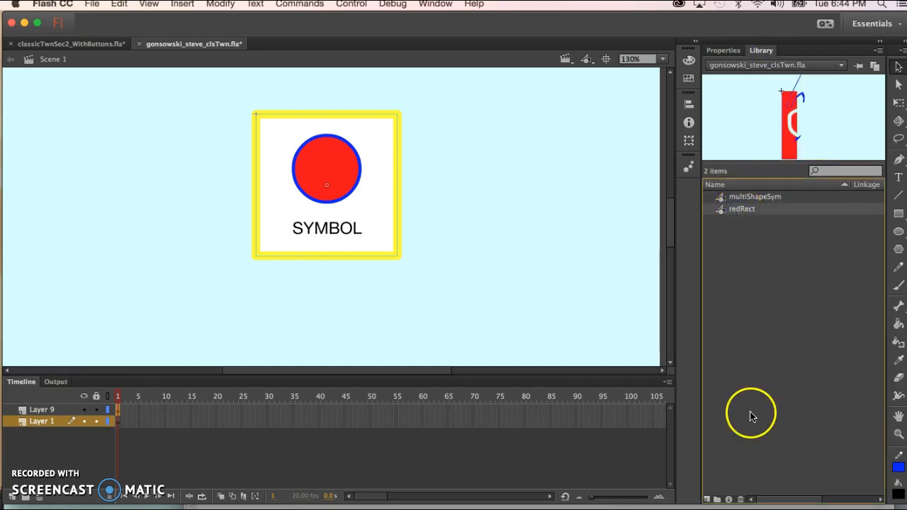
left_click(741, 499)
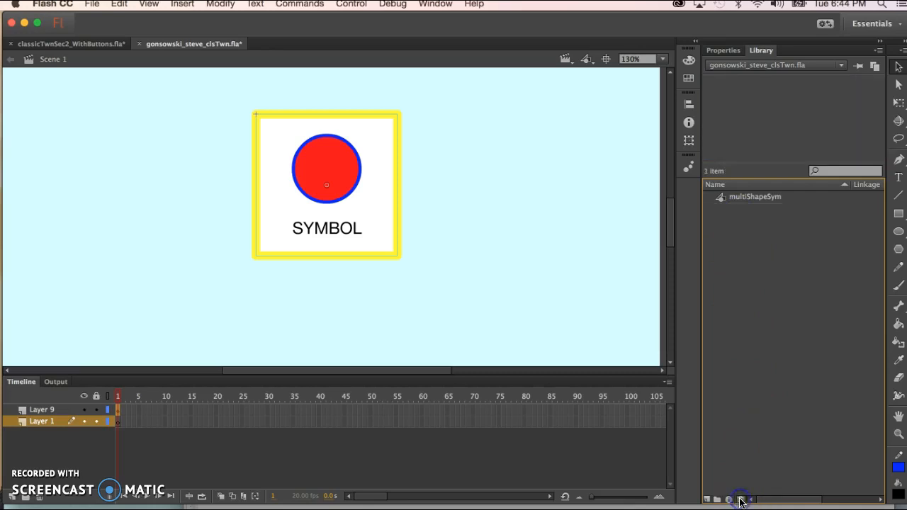
Step: Delete the multiShapeSym instance from frame 1 of Layer 9, leaving the symbol itself in the library
left_click(751, 198)
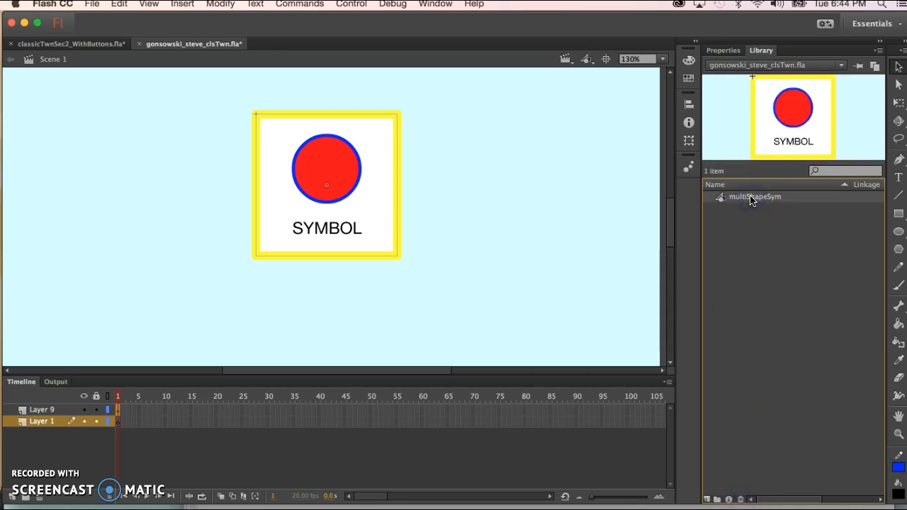
left_click(368, 285)
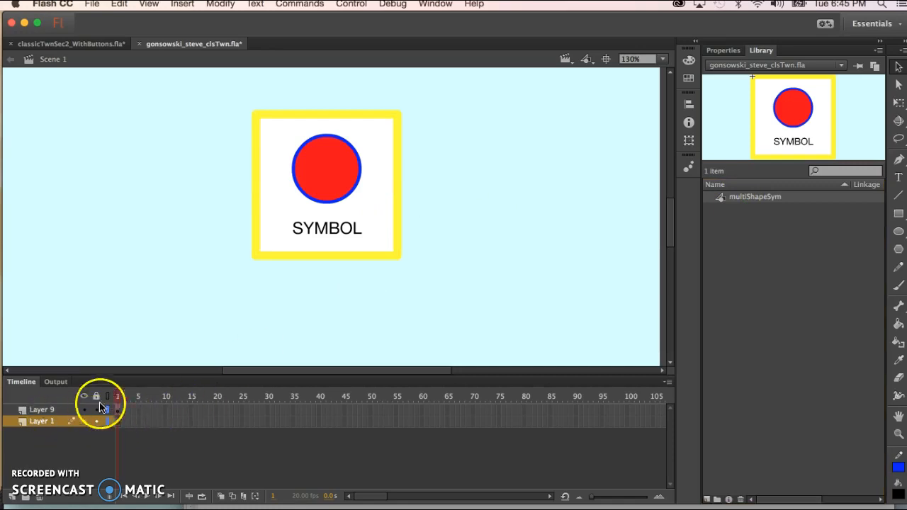
left_click(121, 396)
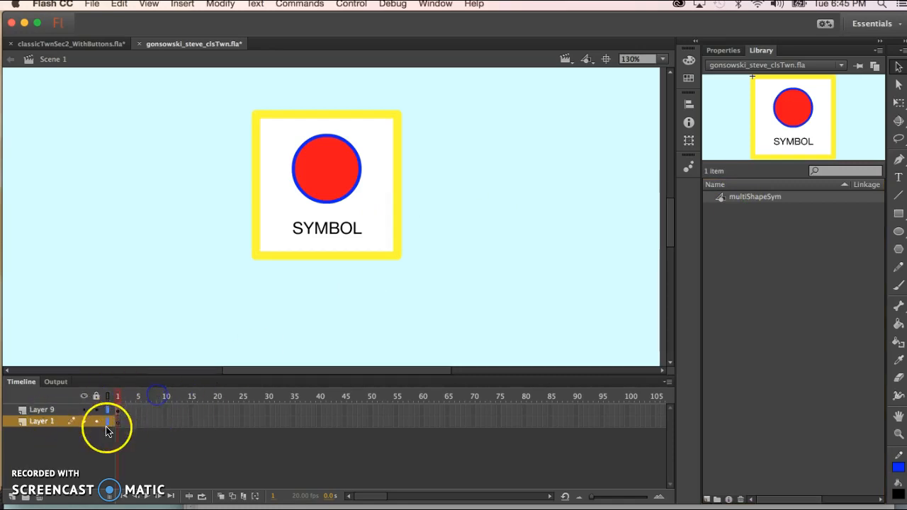
left_click(117, 410)
left_click(168, 389)
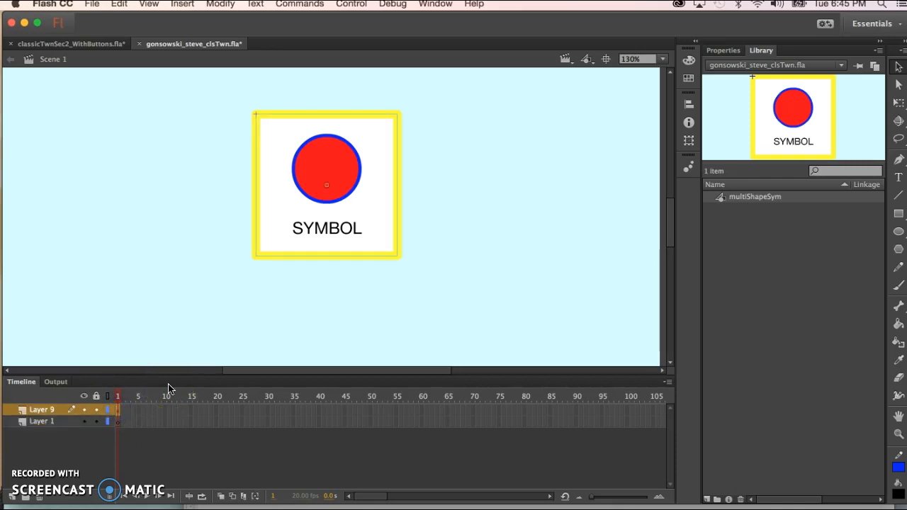
left_click_drag(229, 280, 461, 85)
key("Delete")
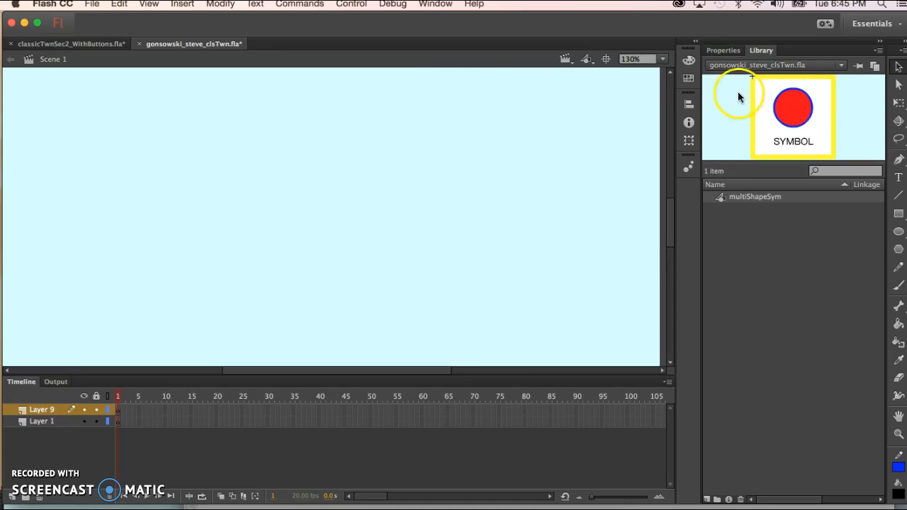
Step: Place a new multiShapeSym instance from the library near the stage's upper-left corner on Layer 9, adjust its position slightly and deselect it
left_click(876, 340)
double_click(898, 417)
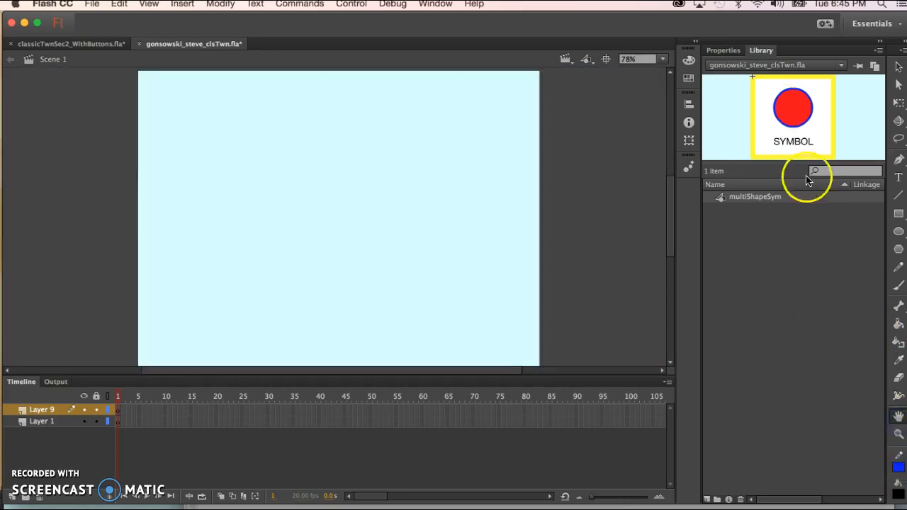
left_click_drag(721, 196, 219, 146)
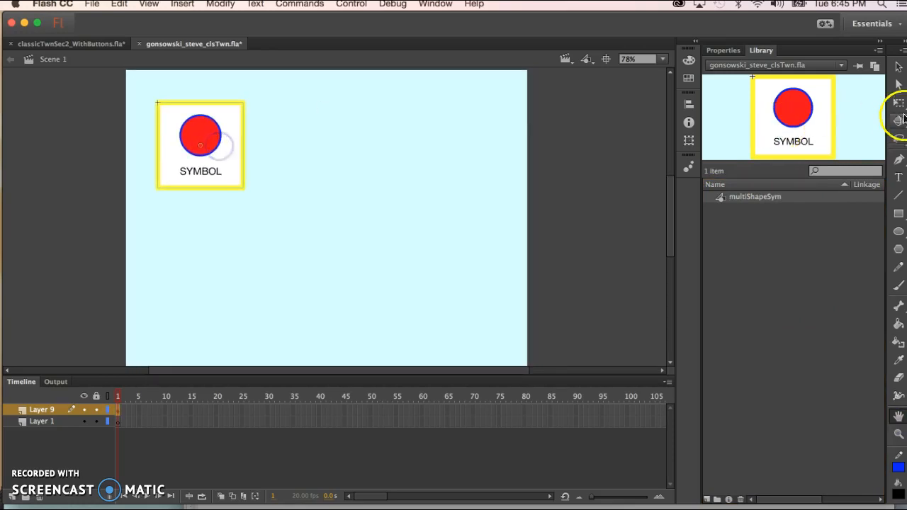
left_click(899, 66)
mouse_move(212, 135)
left_mouse_down()
mouse_move(198, 123)
mouse_move(205, 131)
left_mouse_up()
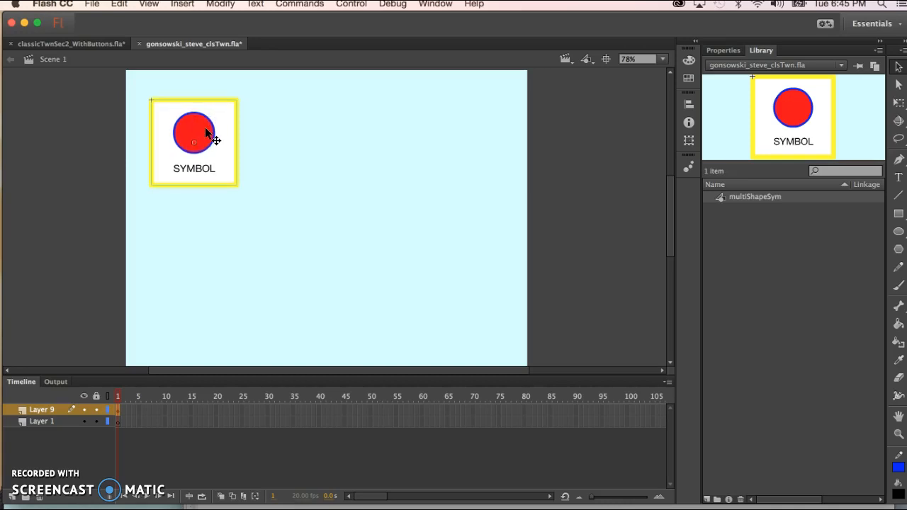
left_click(63, 117)
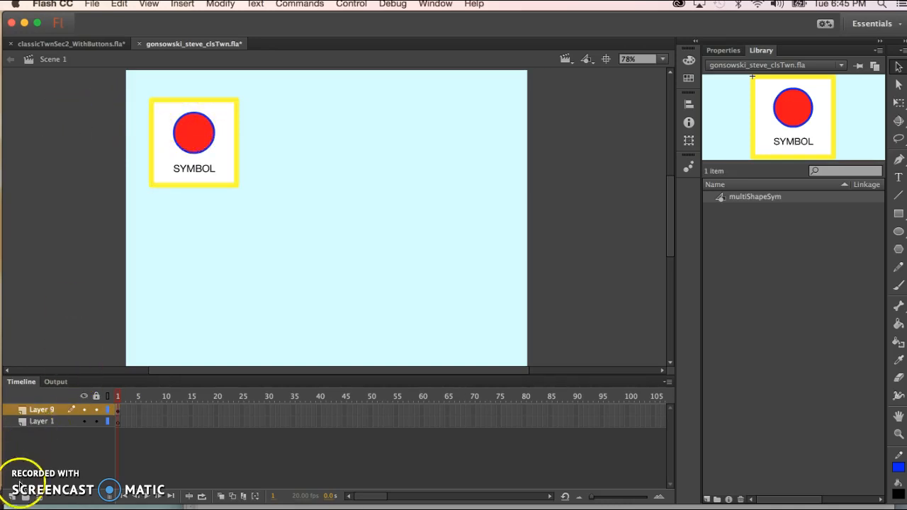